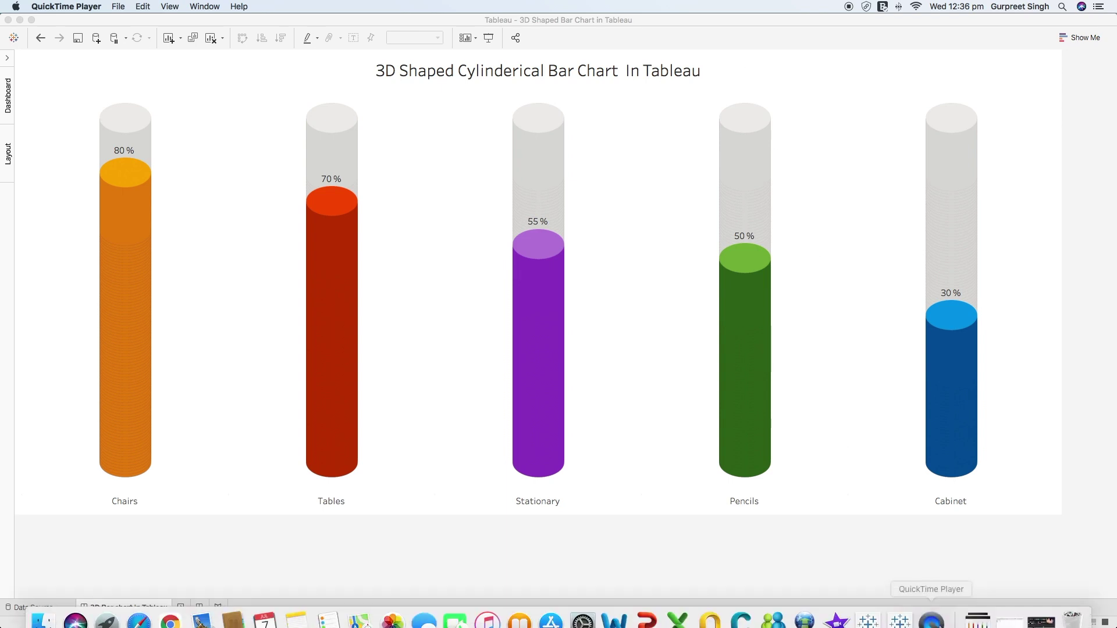
# Switch to the empty Tableau workbook Book2 and connect it to the Microsoft Excel file Workbook1
pyautogui.click(900, 609)
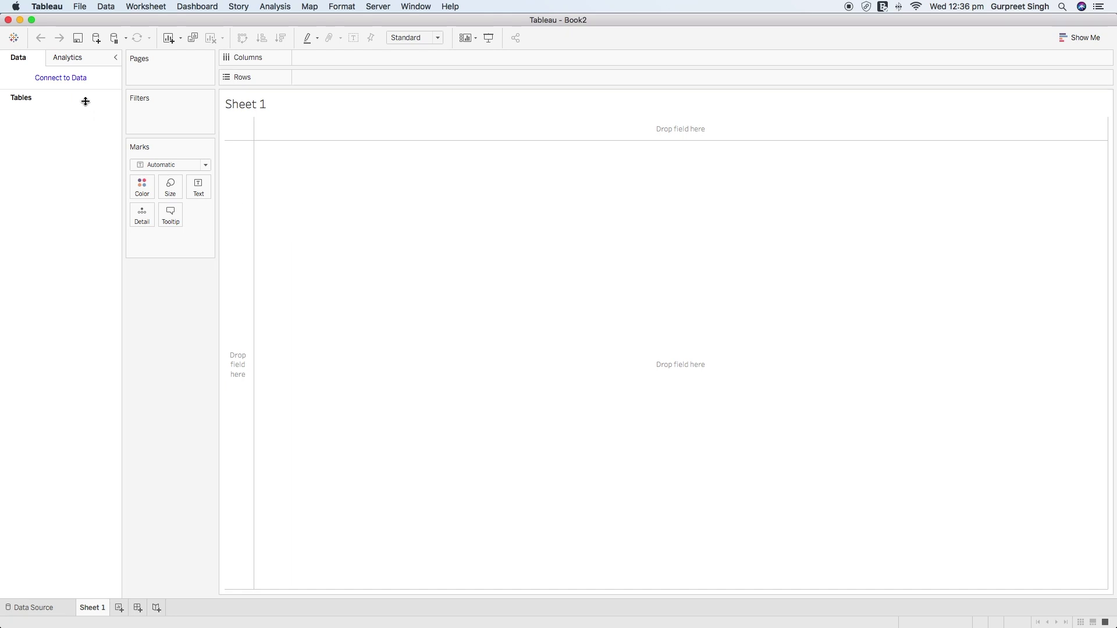
pyautogui.click(70, 85)
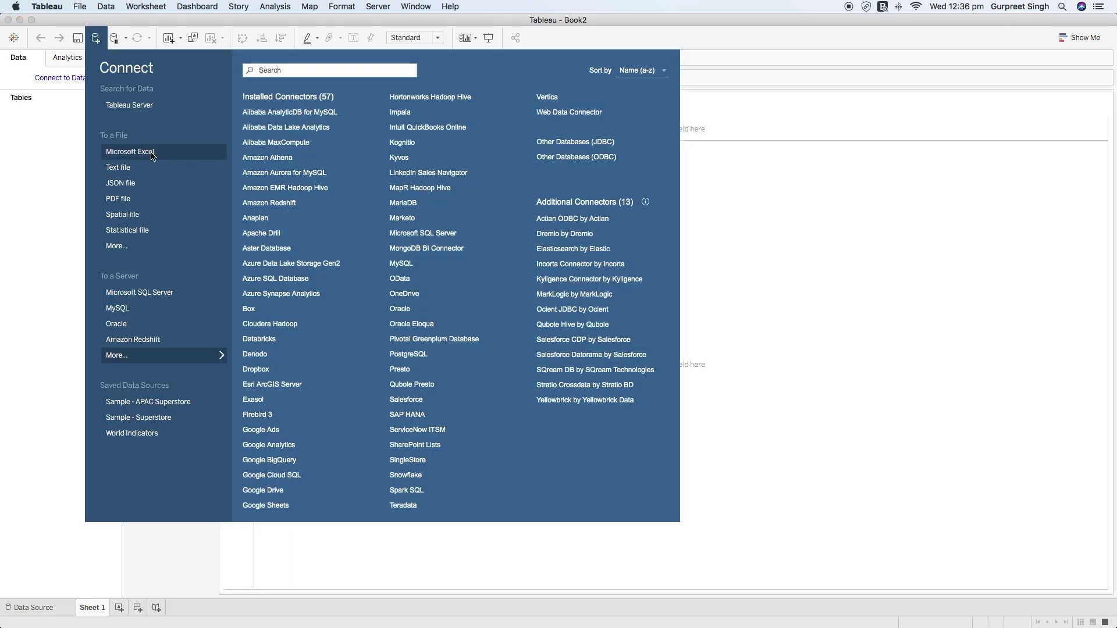
pyautogui.click(151, 156)
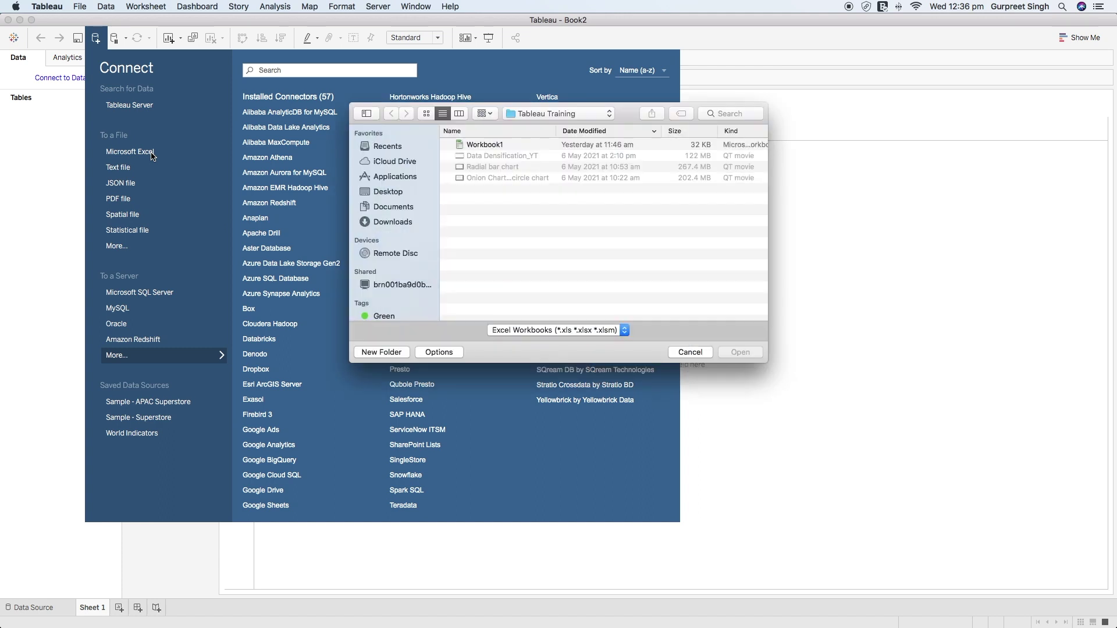
pyautogui.click(487, 145)
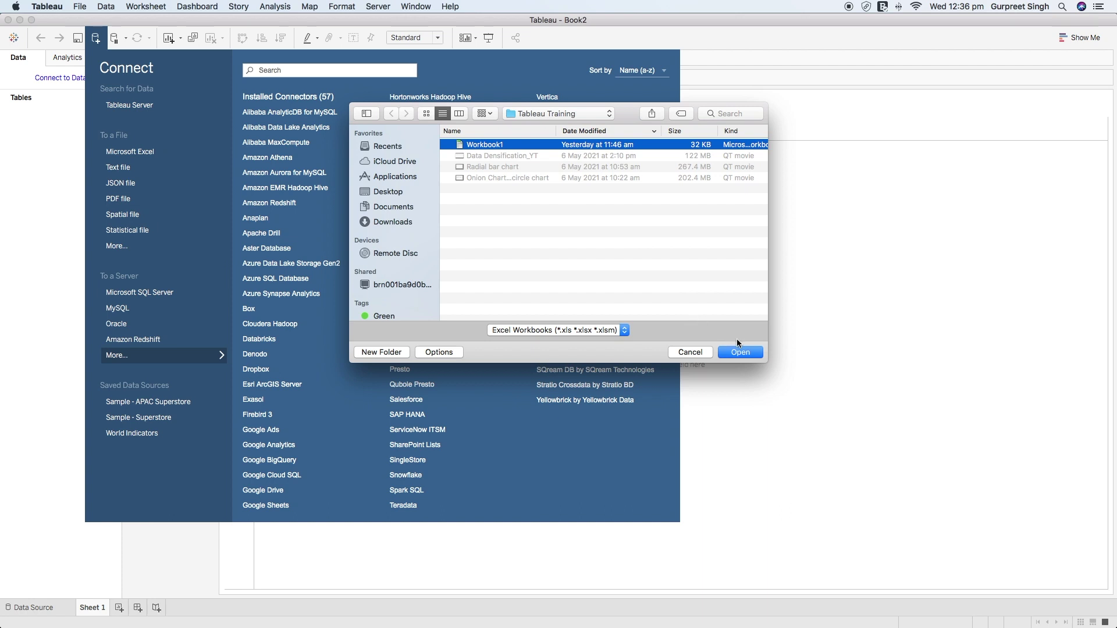
pyautogui.press('Return')
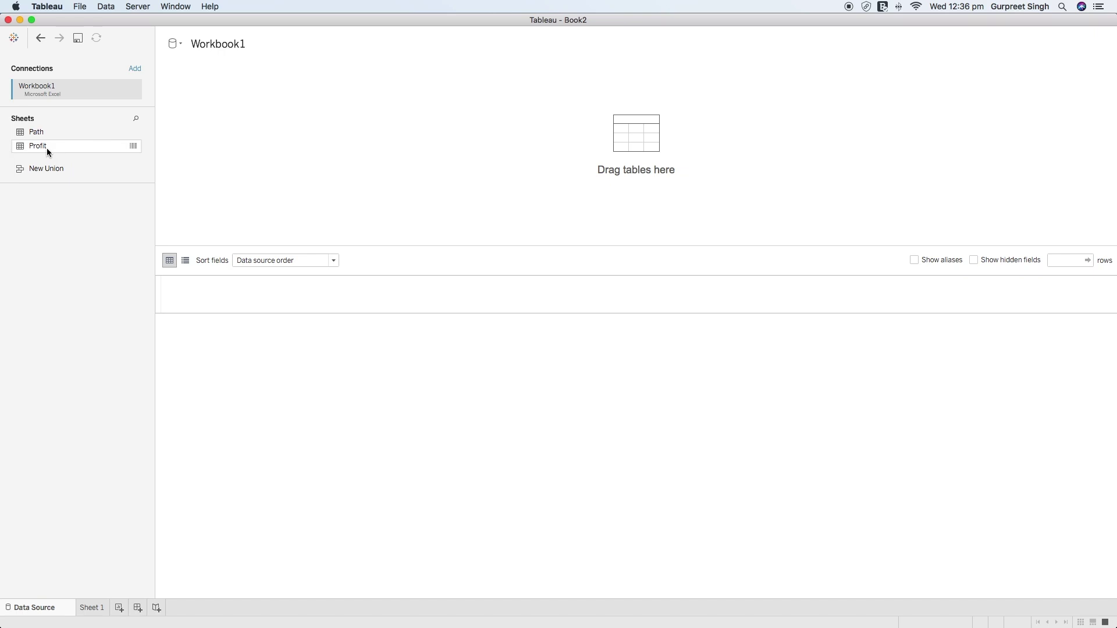
# Add the Profit sheet to the data source, open its table, and add the Path sheet inside it for a join
pyautogui.moveTo(46, 146); pyautogui.dragTo(293, 146)
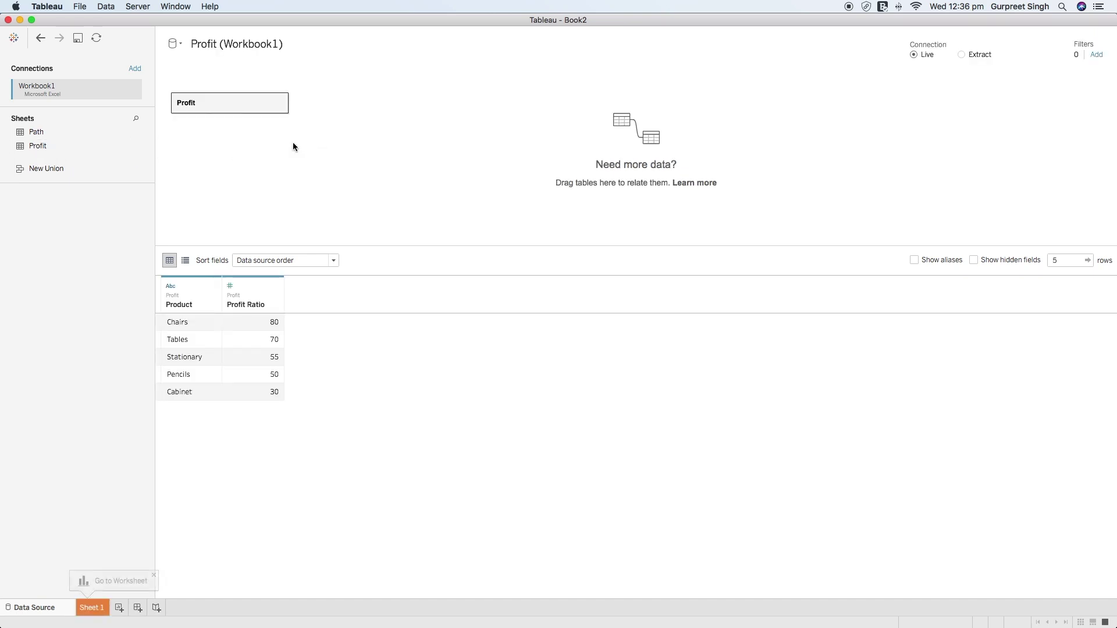
pyautogui.click(281, 103)
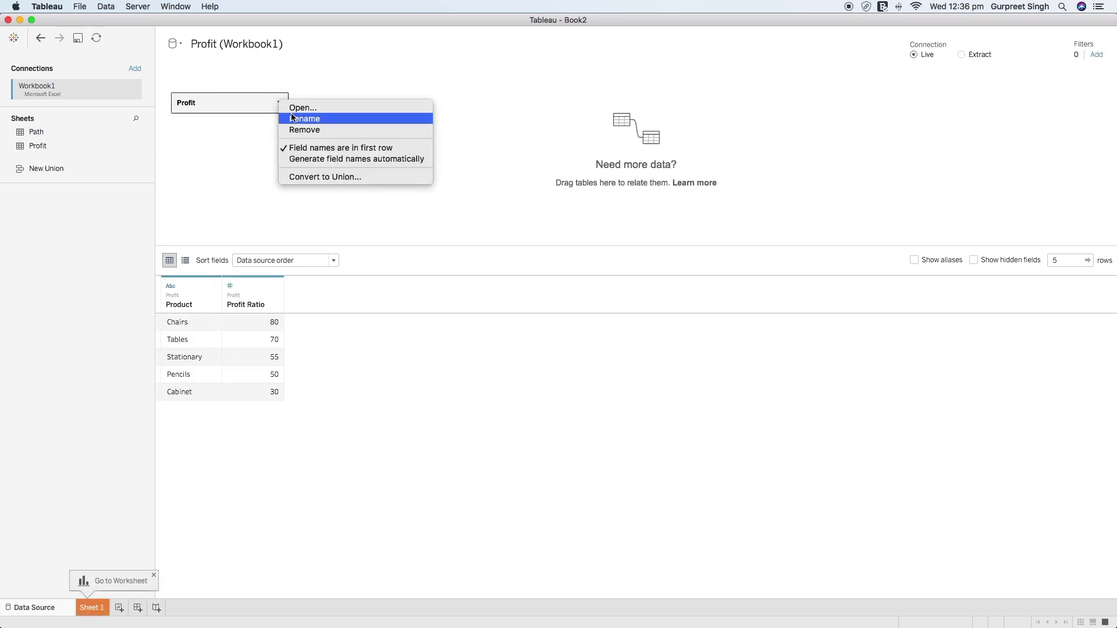
pyautogui.click(297, 110)
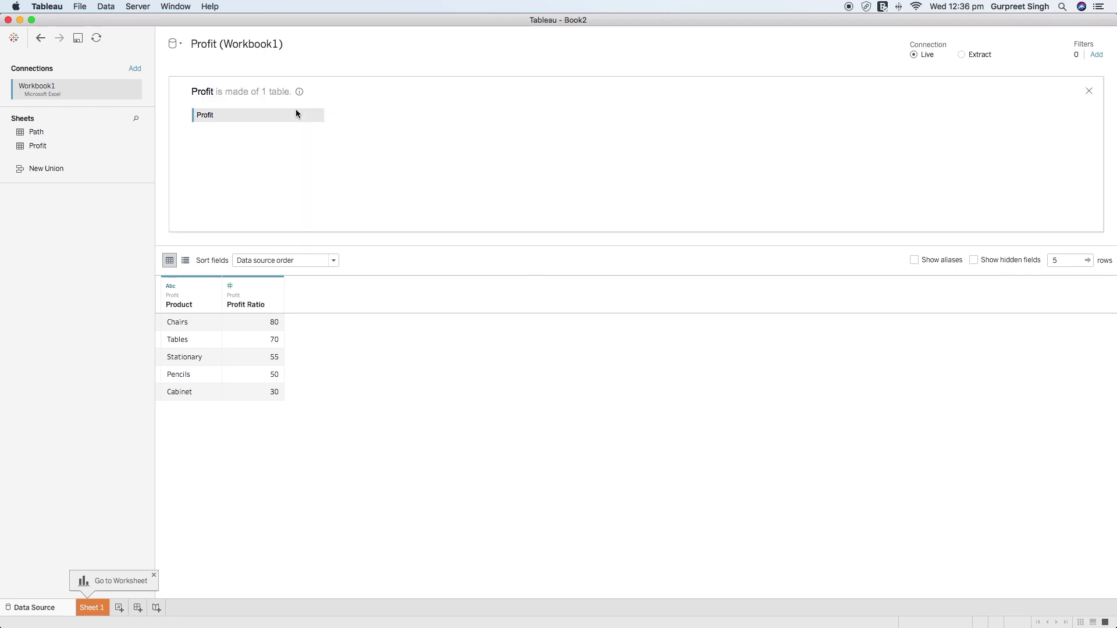
pyautogui.moveTo(36, 132); pyautogui.dragTo(364, 129)
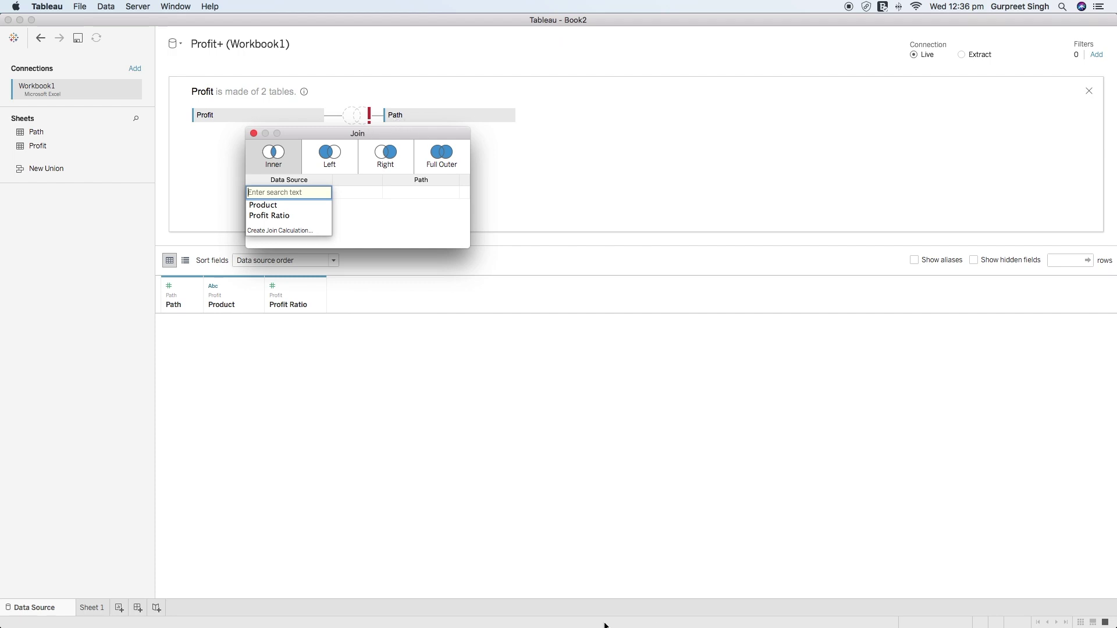
# Switch to Excel to examine the Profit and Path sheets of Cube Bar Chart.xlsx, and return to Tableau
pyautogui.moveTo(605, 626)
pyautogui.click(676, 610)
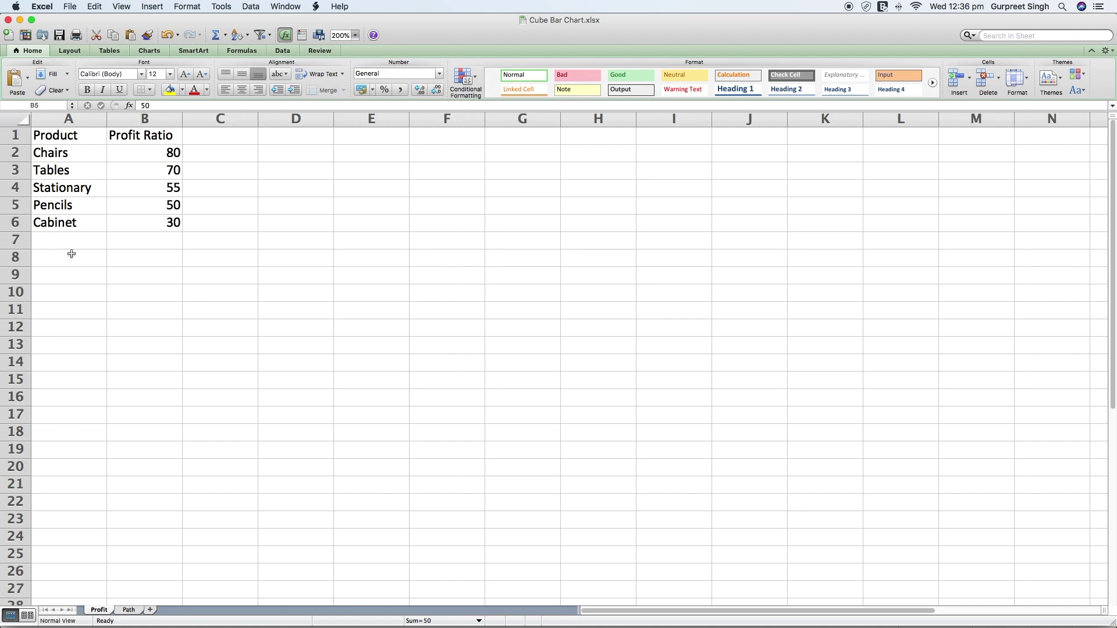
pyautogui.click(127, 610)
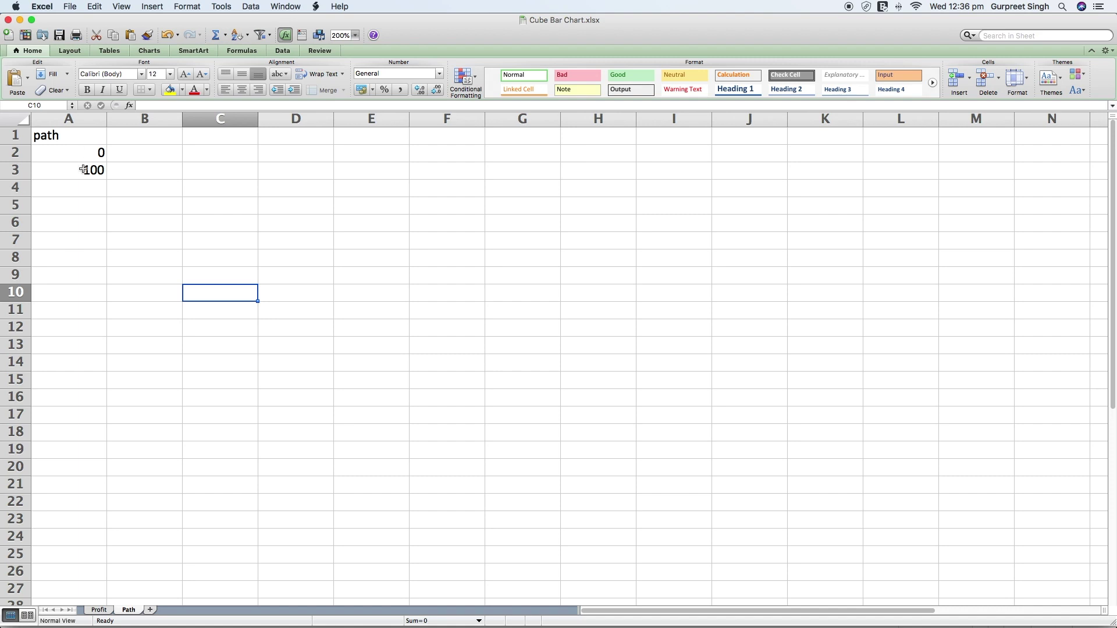
pyautogui.click(923, 610)
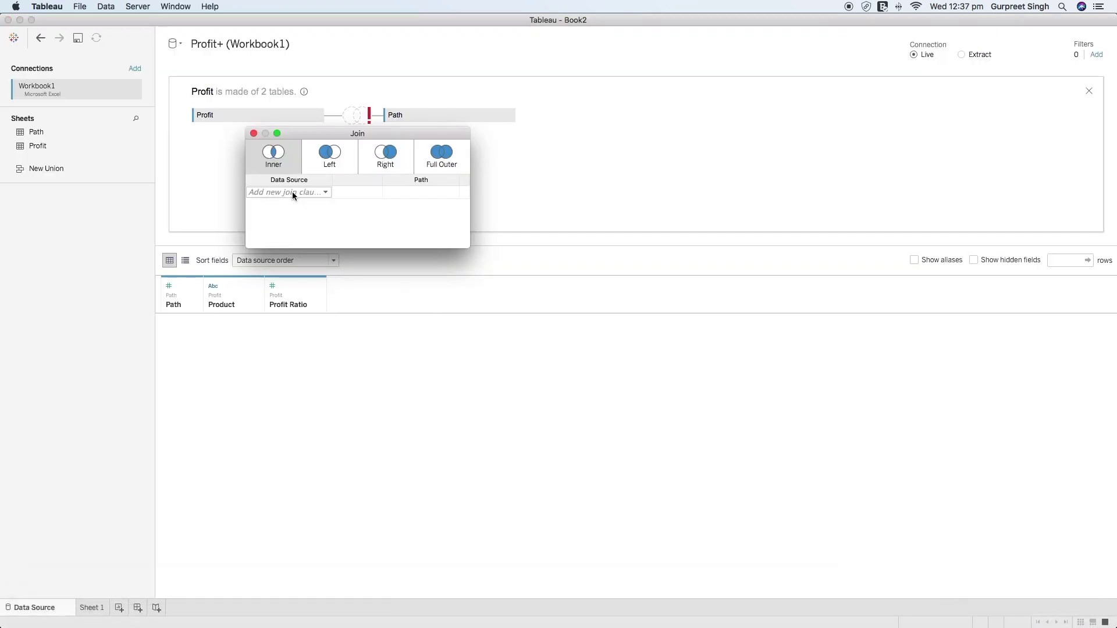
# Define the inner join between Profit and Path with the join calculation 1 on both sides
pyautogui.click(302, 192)
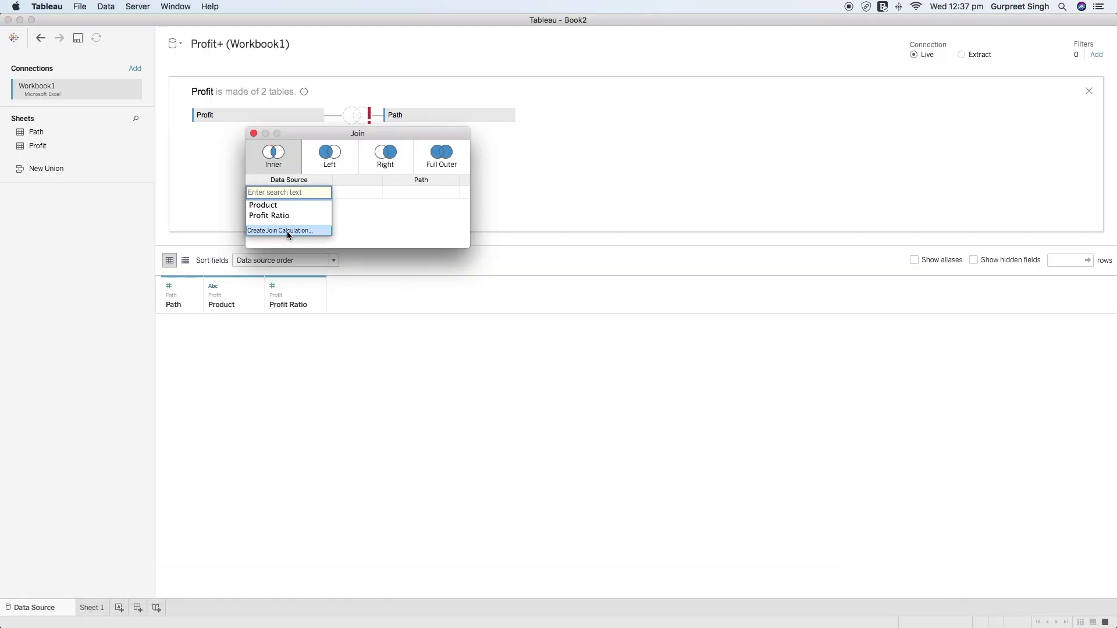
pyautogui.click(287, 231)
pyautogui.write('1')
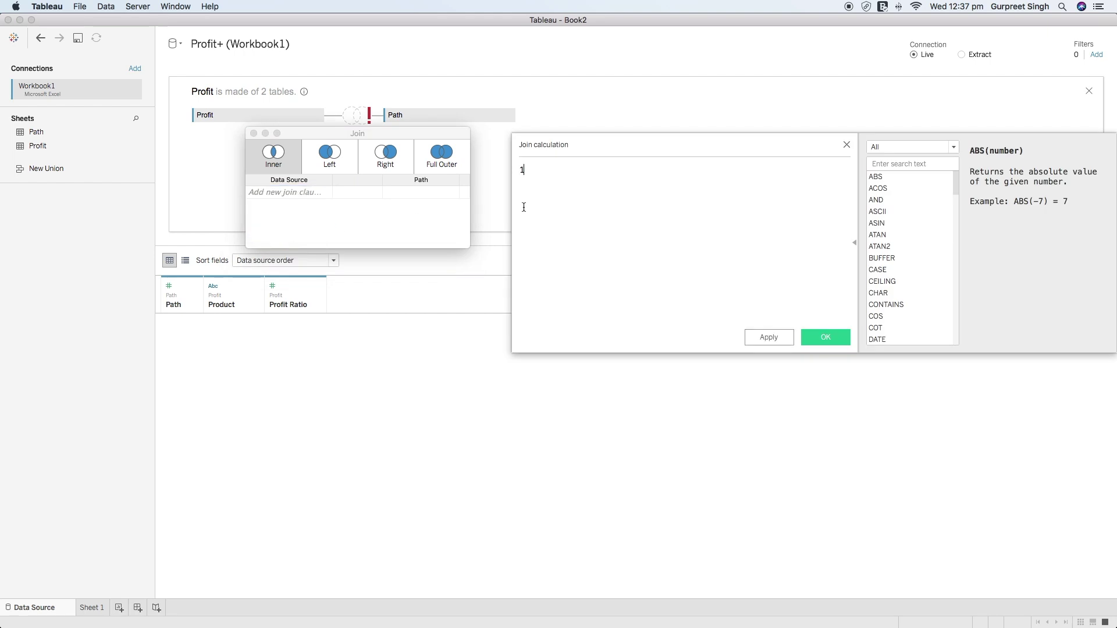
pyautogui.click(826, 340)
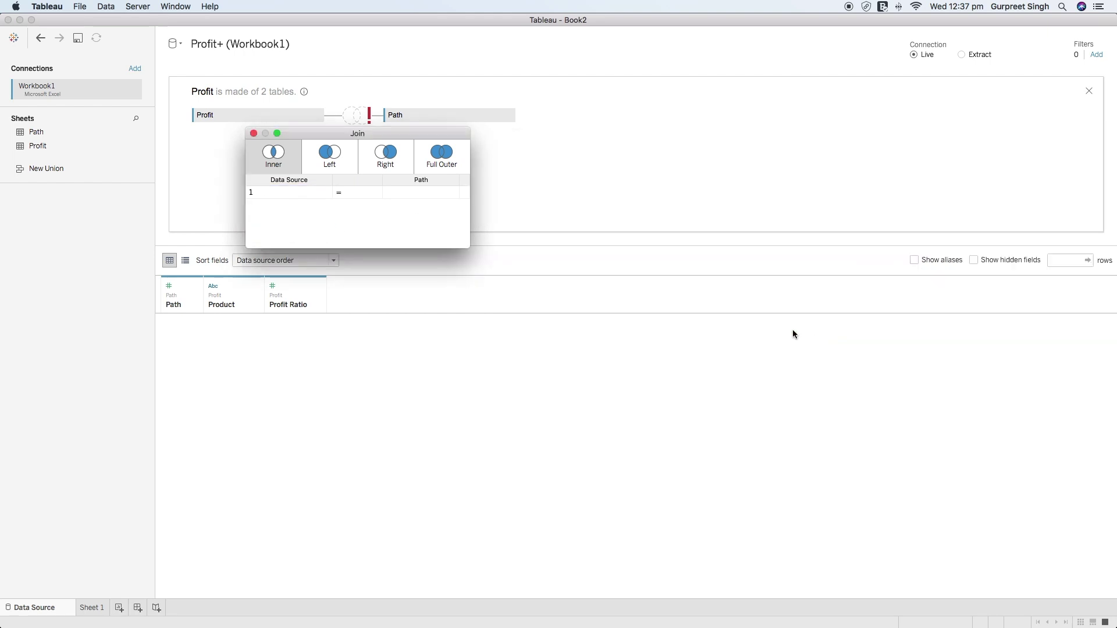
pyautogui.click(445, 193)
pyautogui.click(421, 221)
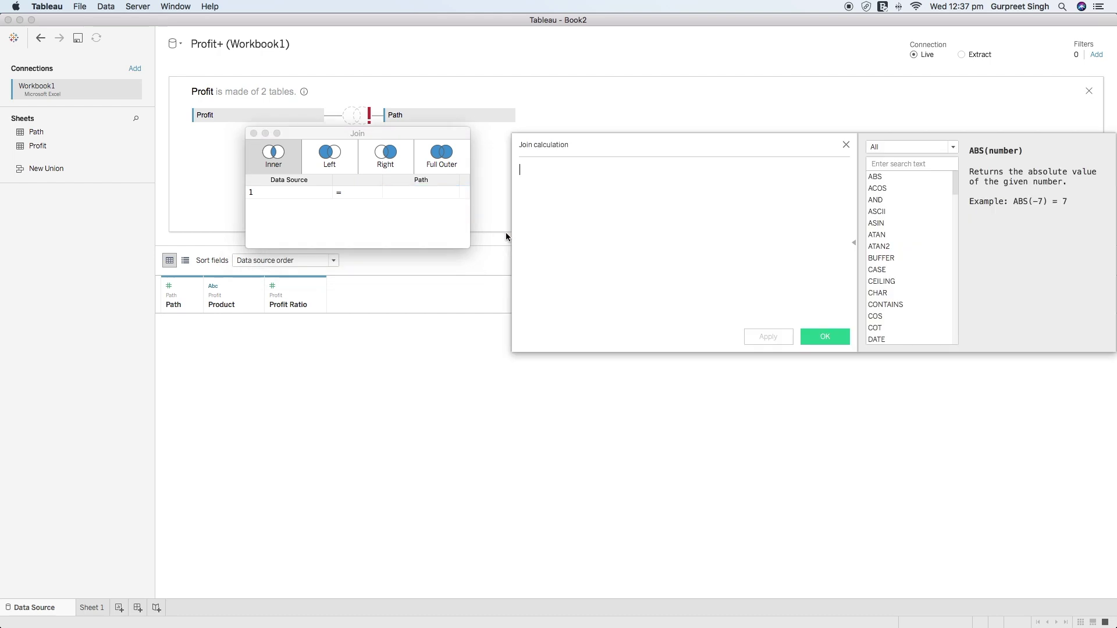
pyautogui.write('1')
pyautogui.click(830, 335)
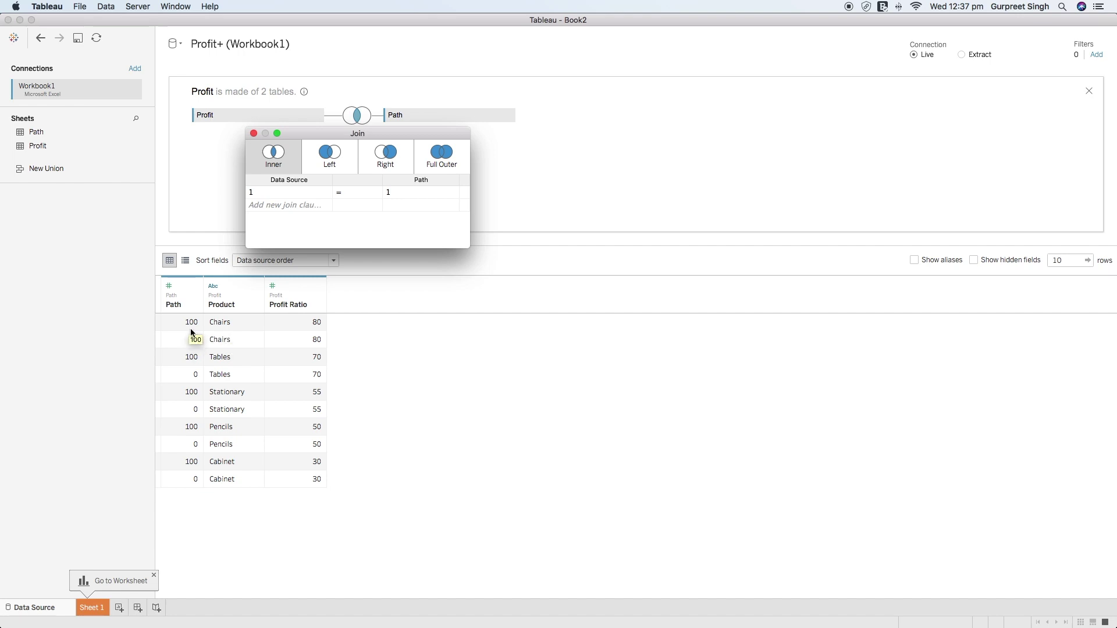
pyautogui.click(635, 170)
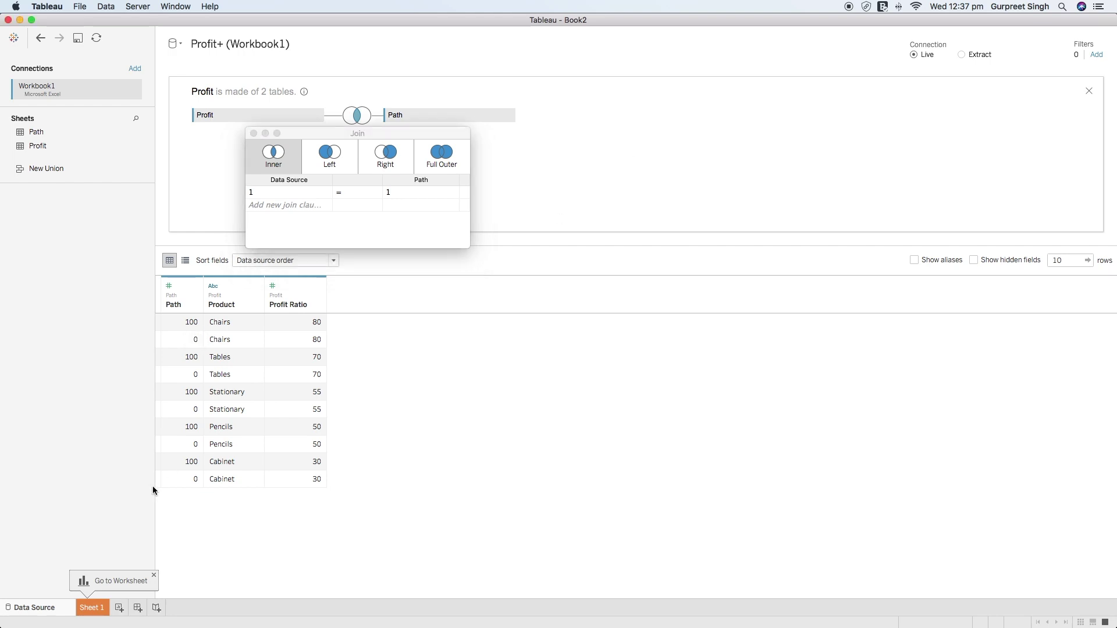
# On Sheet 1, create bins from the Path field with a bin size of 1
pyautogui.click(92, 607)
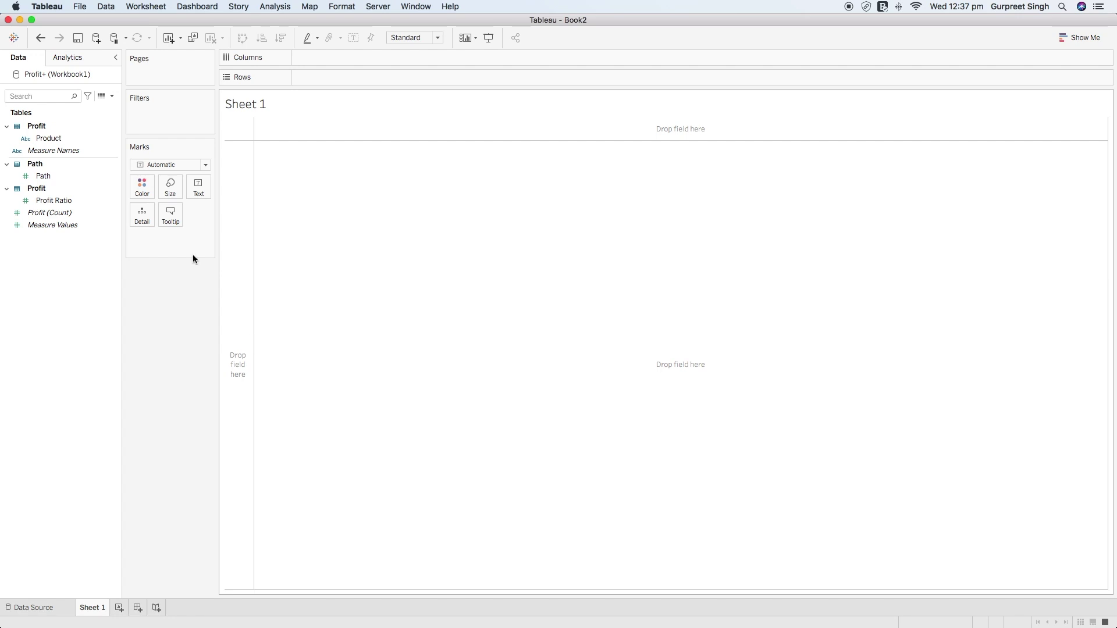
pyautogui.rightClick(54, 177)
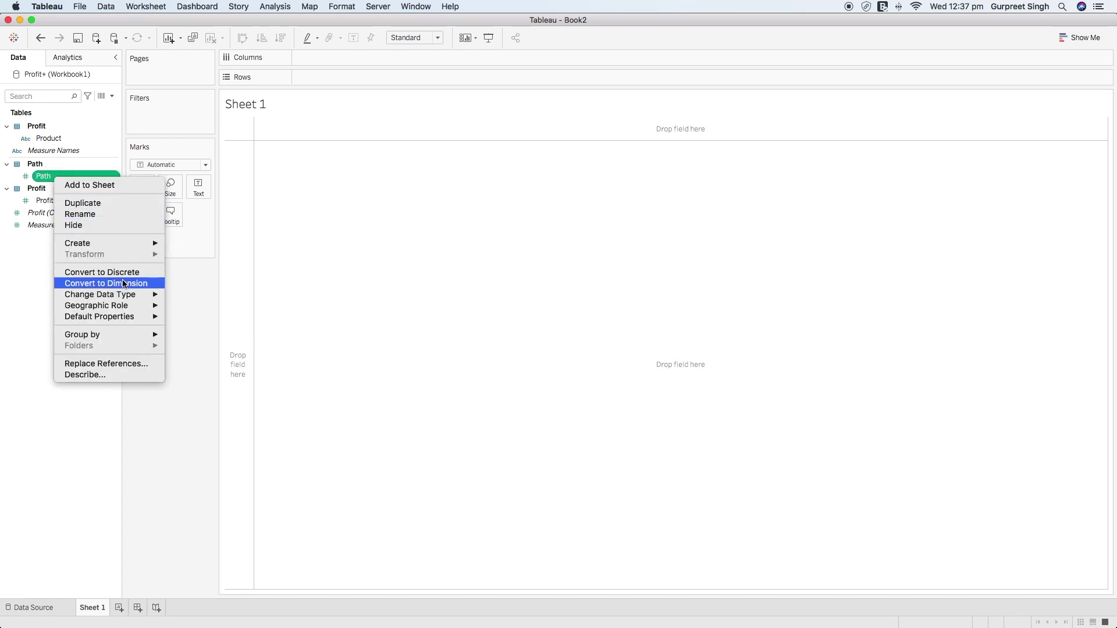
pyautogui.moveTo(139, 242)
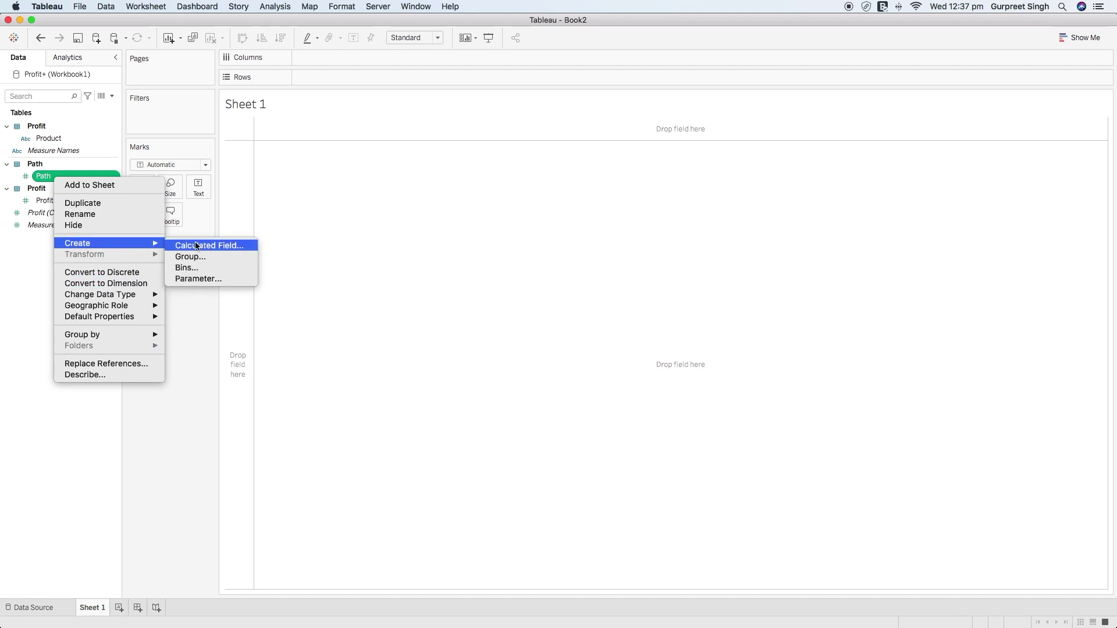
pyautogui.click(186, 266)
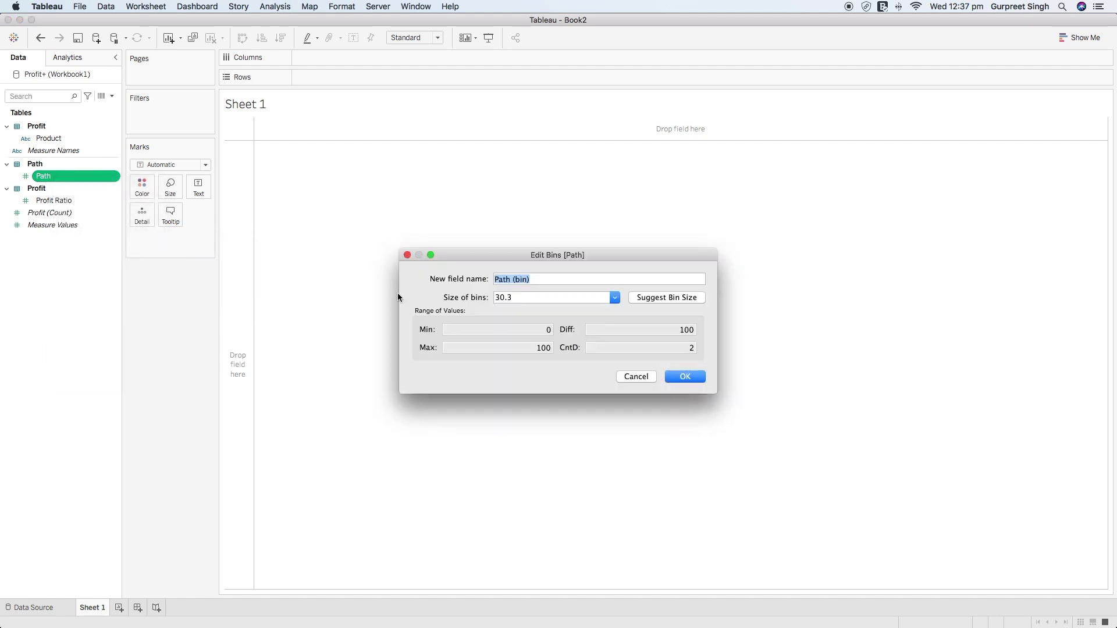
pyautogui.press('Tab')
pyautogui.write('1')
pyautogui.click(684, 376)
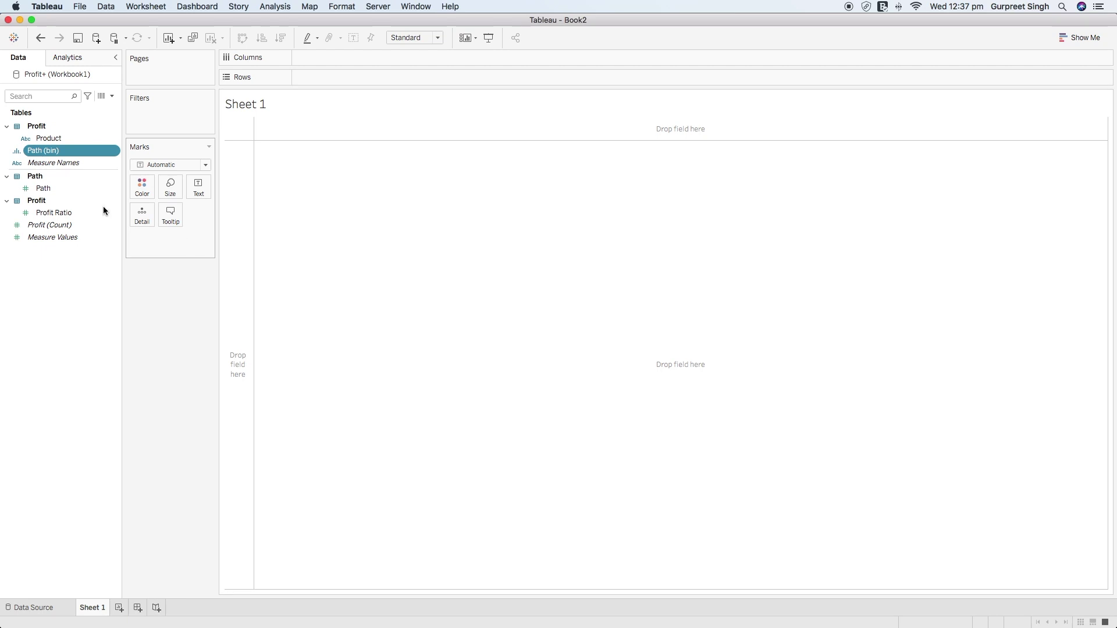
# Create a calculated field named Index with the formula 100- INDEX()
pyautogui.click(113, 97)
pyautogui.click(89, 107)
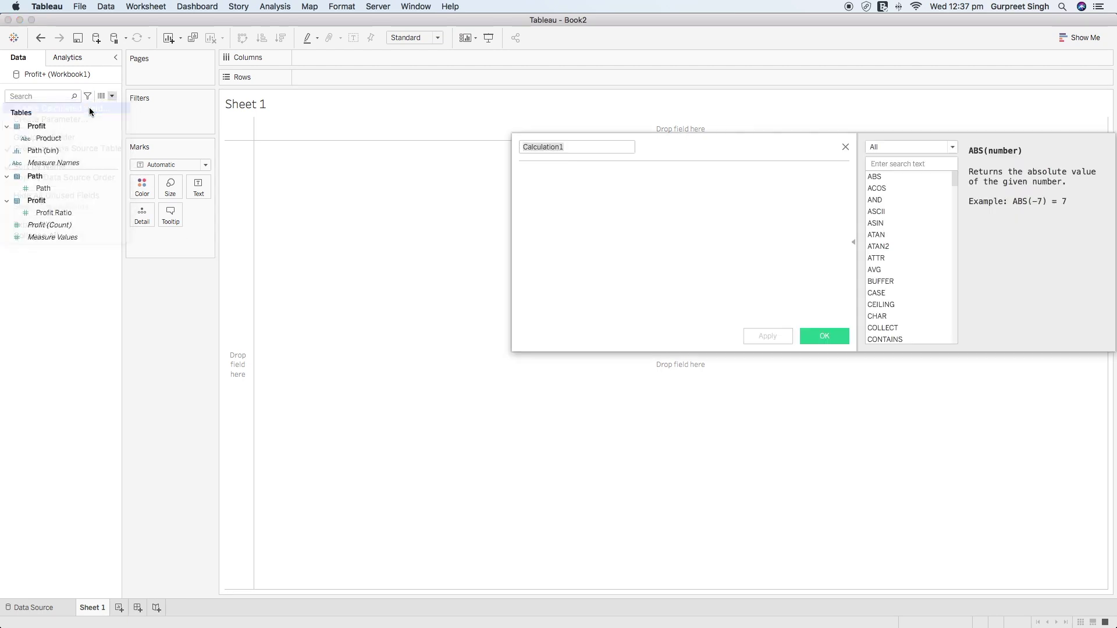
pyautogui.write('Index')
pyautogui.press('Tab')
pyautogui.write('100-')
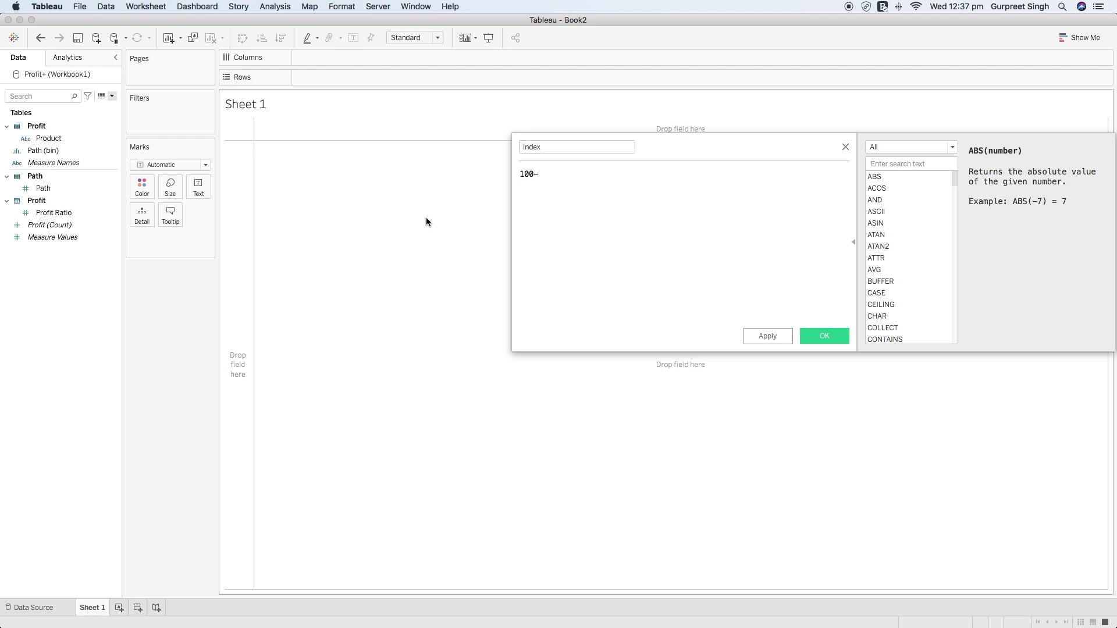
pyautogui.write(' index')
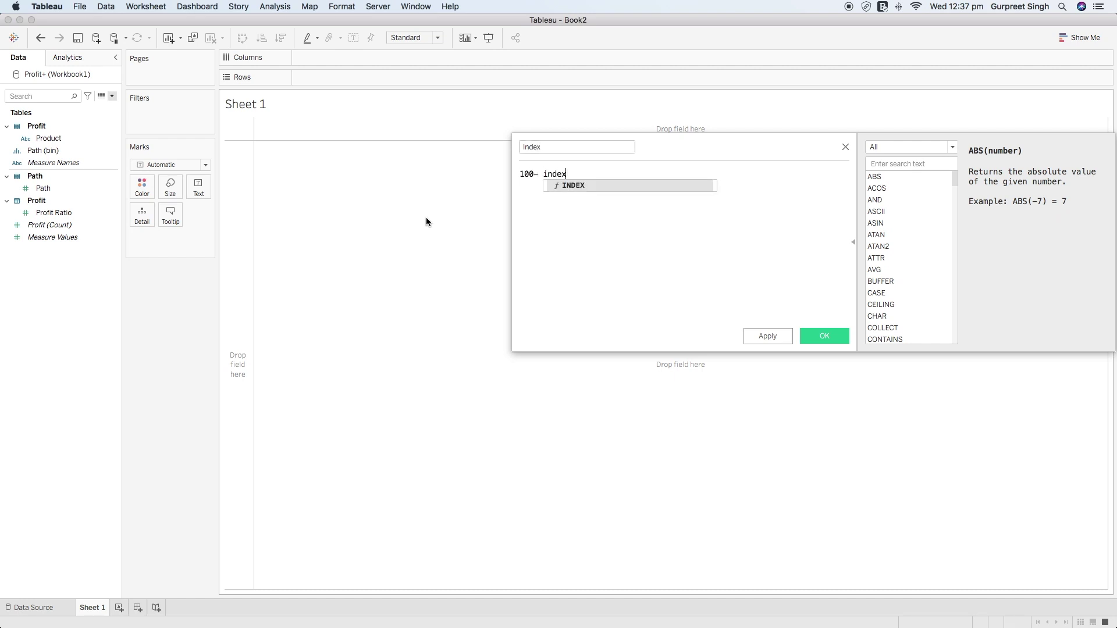
pyautogui.press('Return')
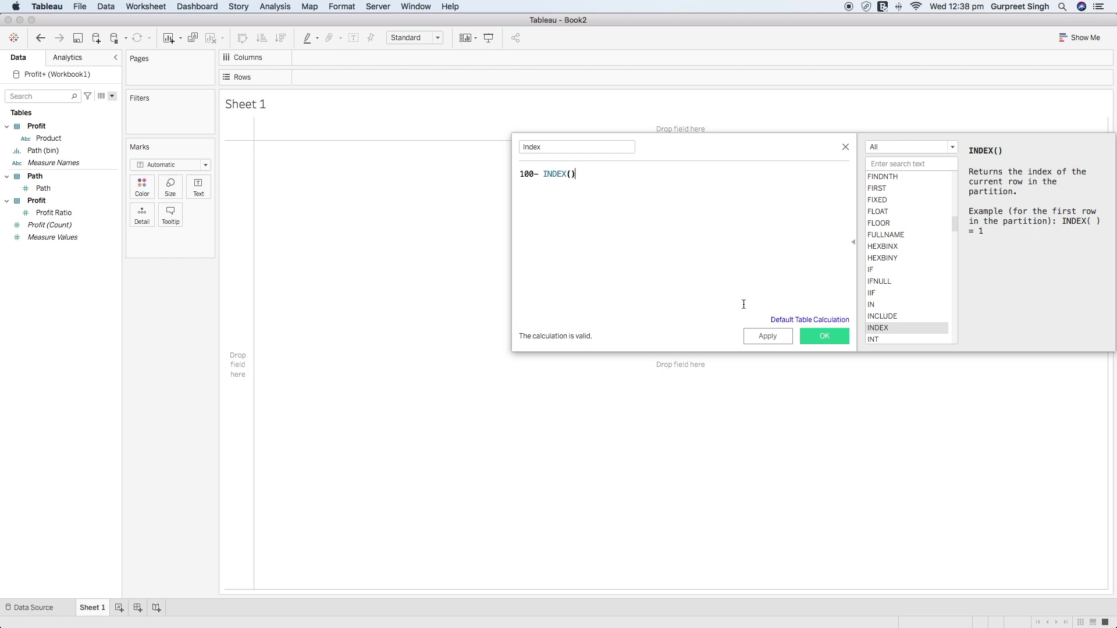
pyautogui.click(822, 336)
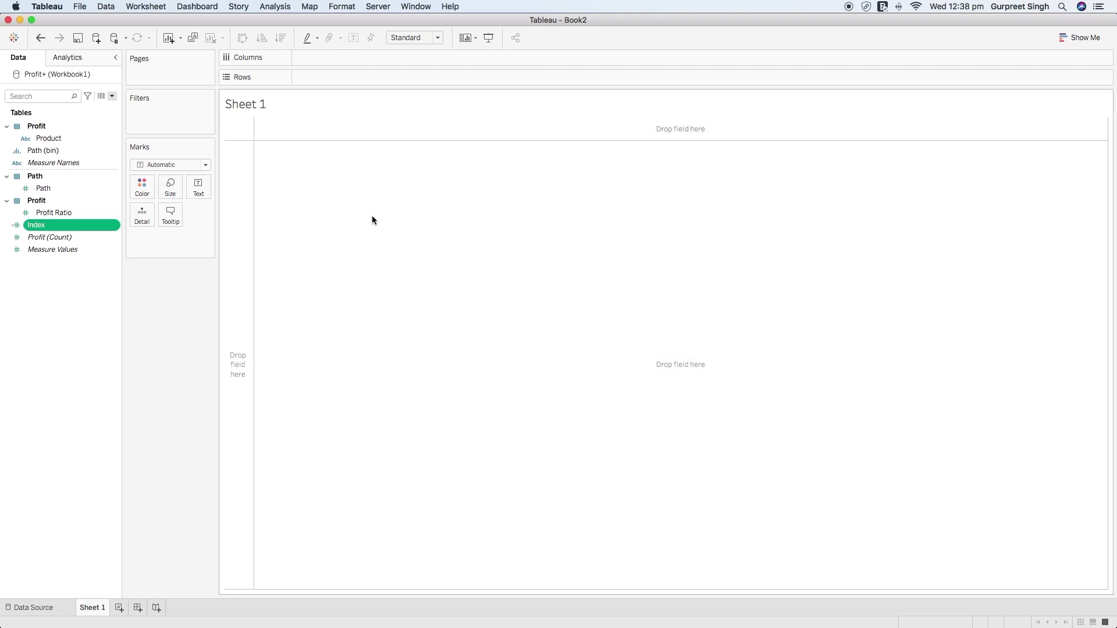
pyautogui.click(112, 97)
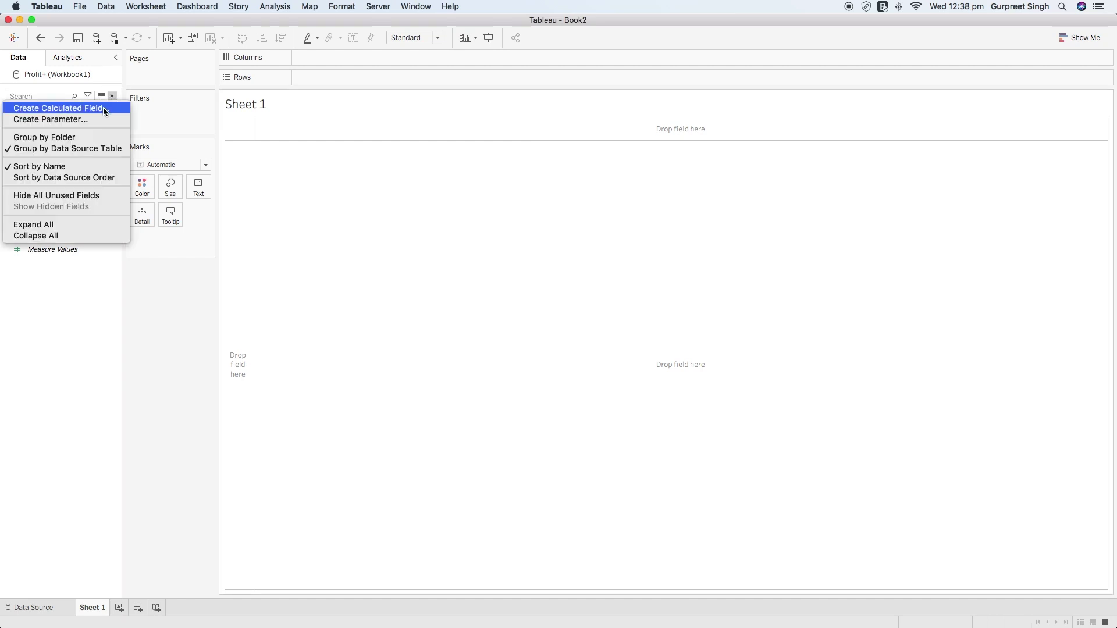
pyautogui.click(58, 108)
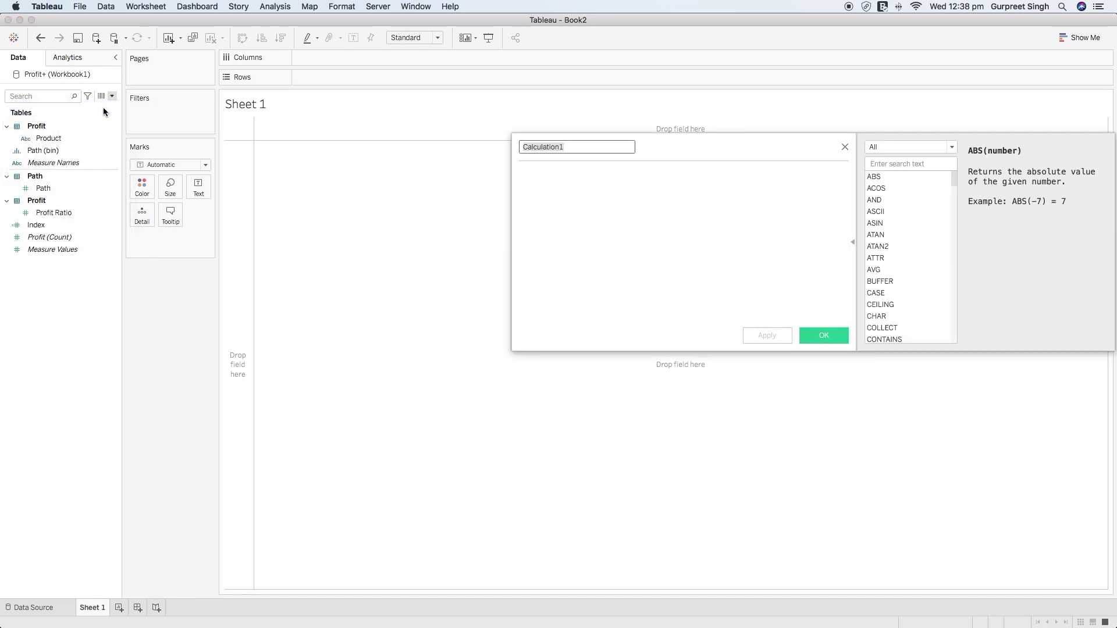
pyautogui.write('@Value')
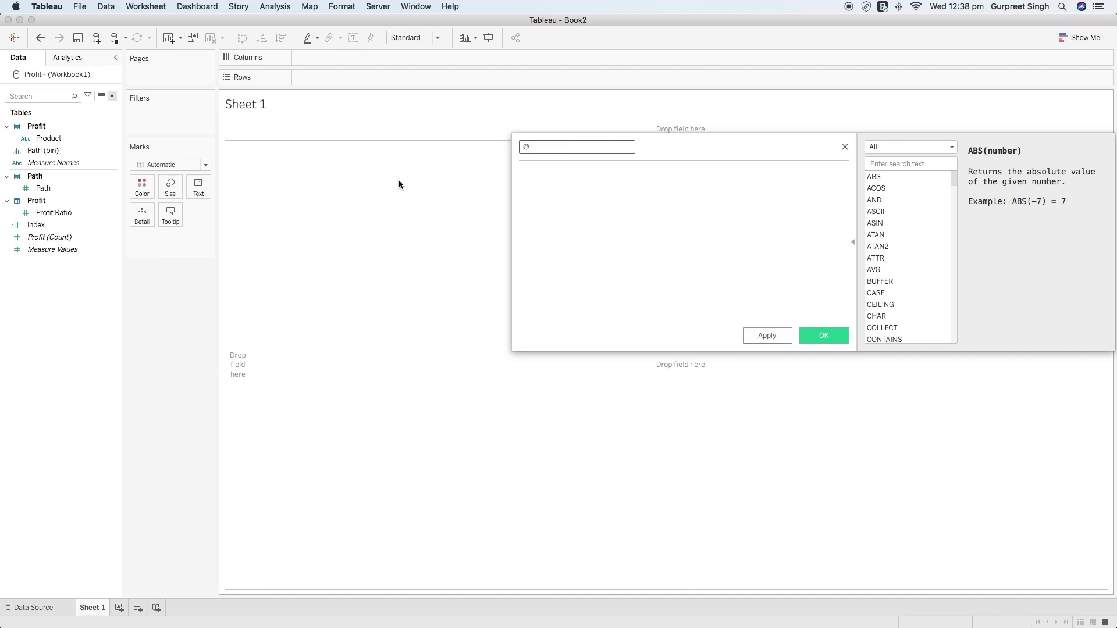
pyautogui.press('Tab')
pyautogui.write('windo')
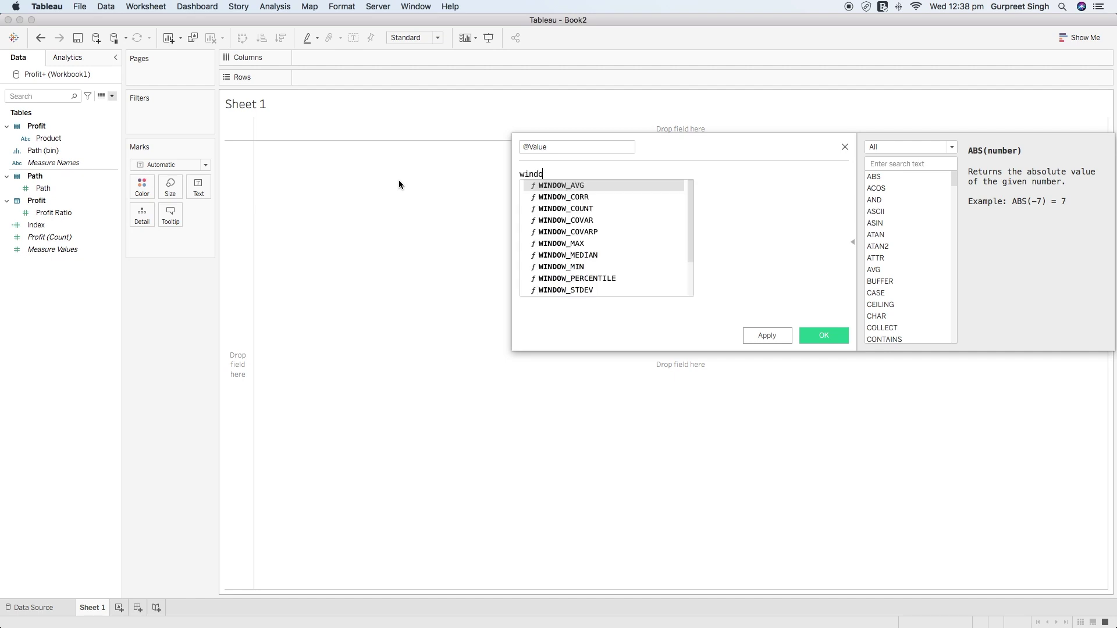
pyautogui.doubleClick(573, 244)
pyautogui.write('max')
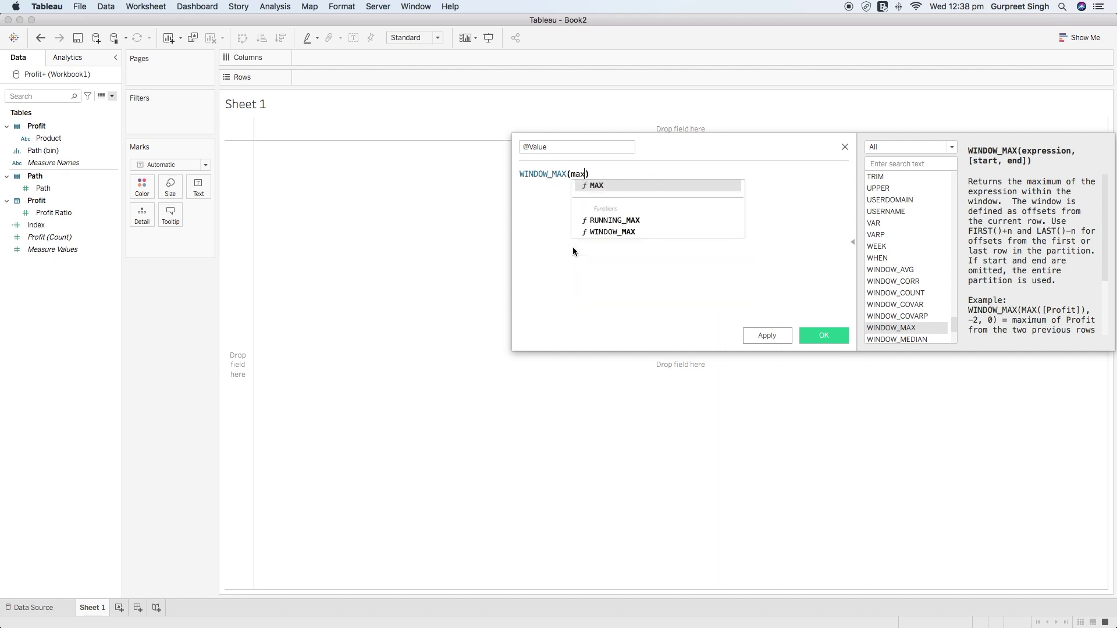
pyautogui.press('Return')
pyautogui.write('pre')
pyautogui.press('BackSpace')
pyautogui.press('BackSpace')
pyautogui.press('BackSpace')
pyautogui.write('profi')
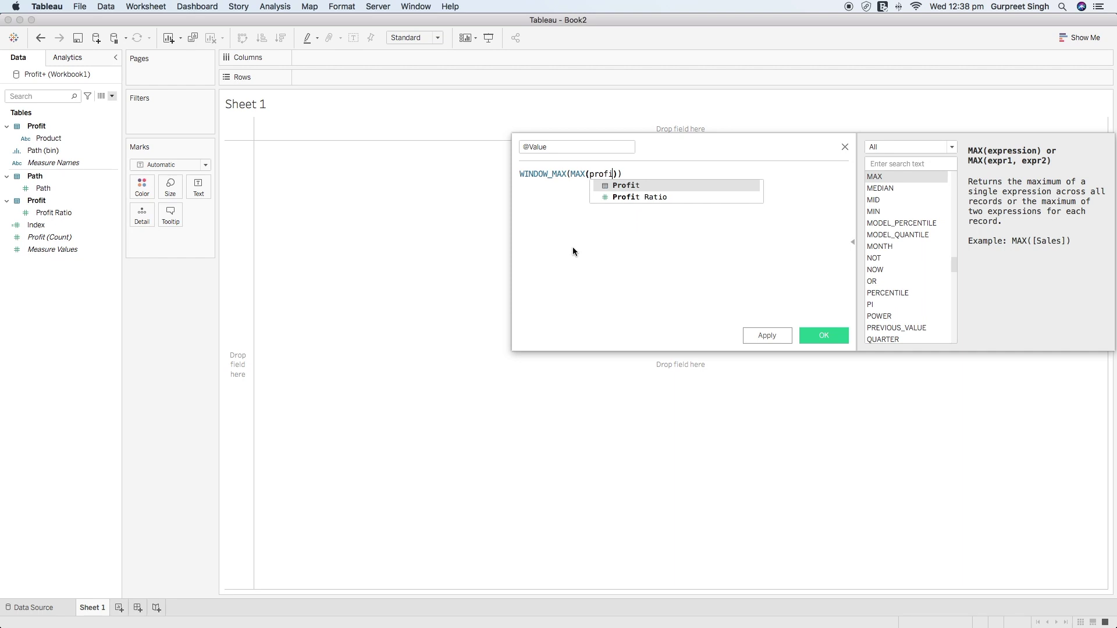
pyautogui.press('Down')
pyautogui.press('Return')
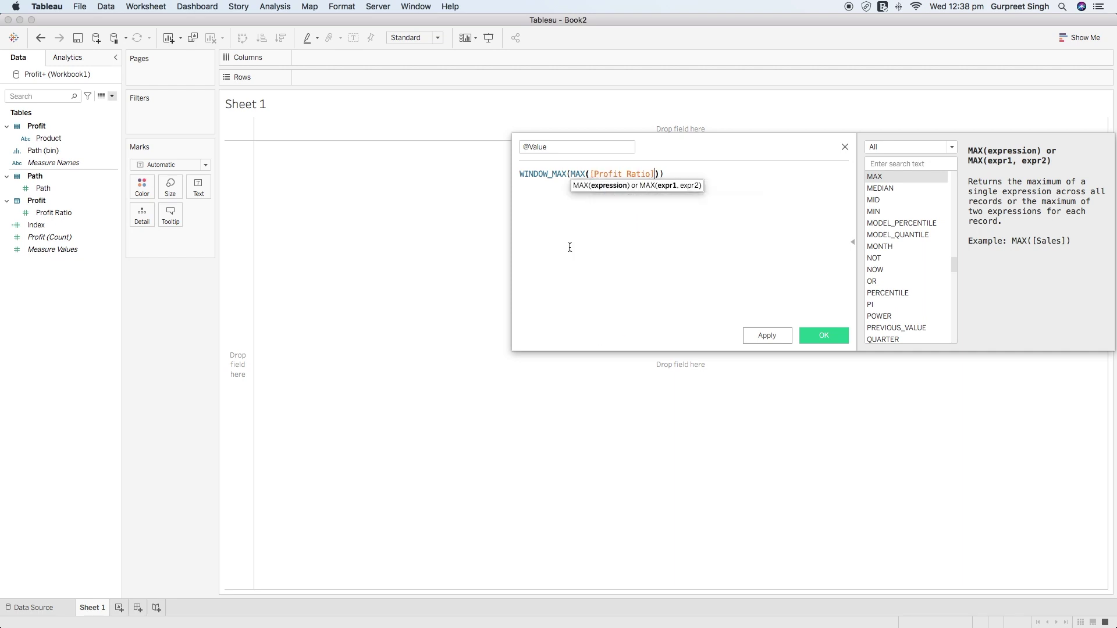
pyautogui.click(839, 336)
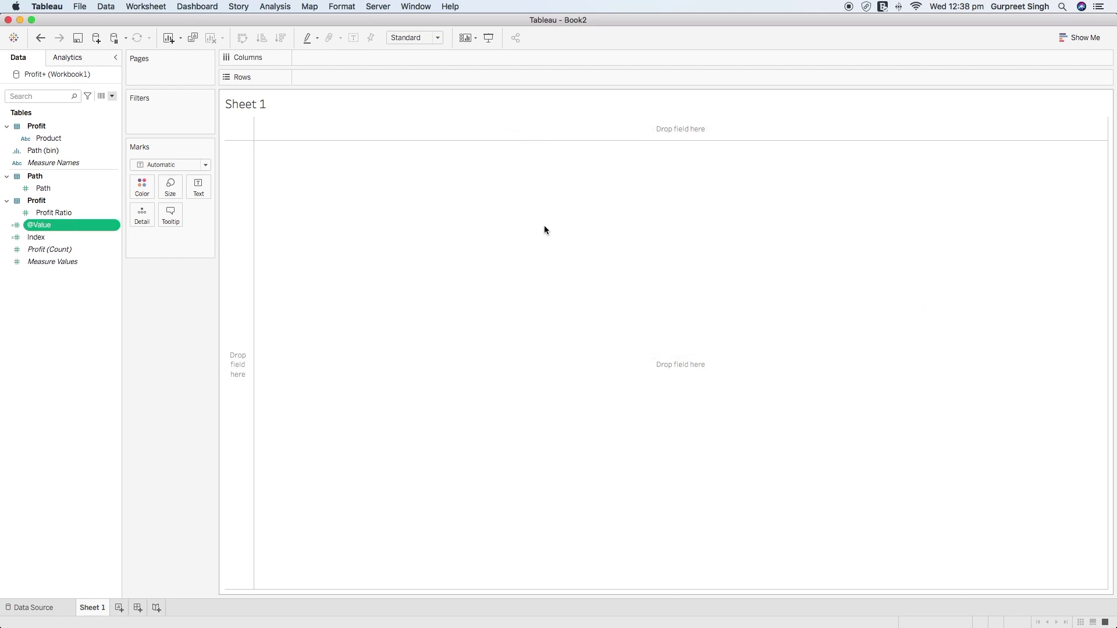
pyautogui.click(112, 97)
pyautogui.click(52, 108)
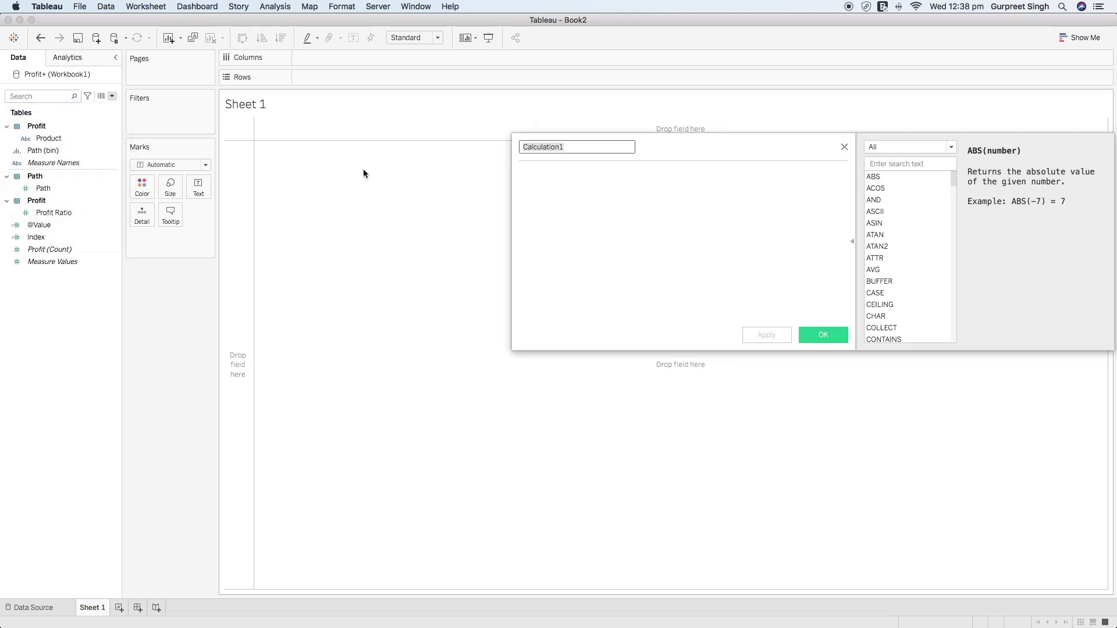
pyautogui.write('@row')
pyautogui.press('BackSpace')
pyautogui.write('R')
pyautogui.click(548, 182)
pyautogui.write('if inde')
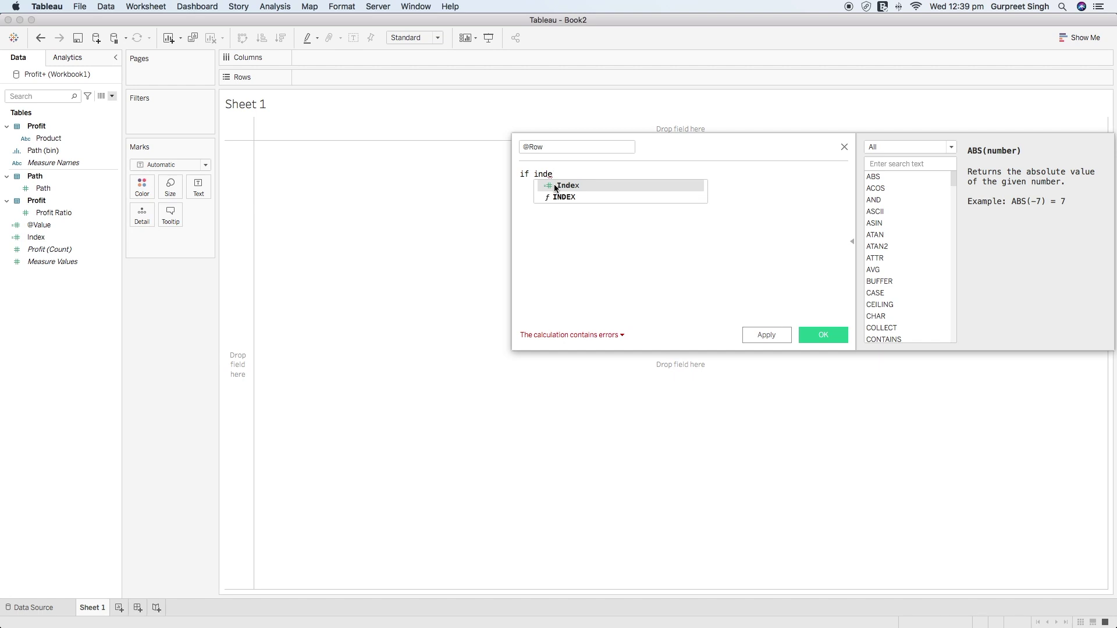
pyautogui.click(549, 185)
pyautogui.write('<')
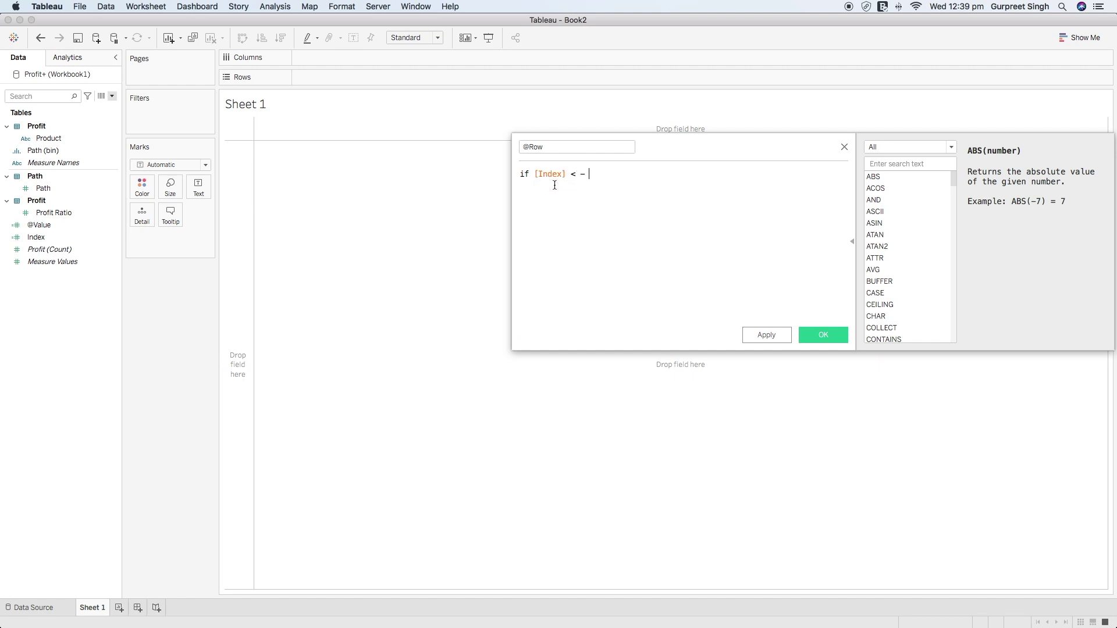
pyautogui.write(' - @val')
pyautogui.press('Return')
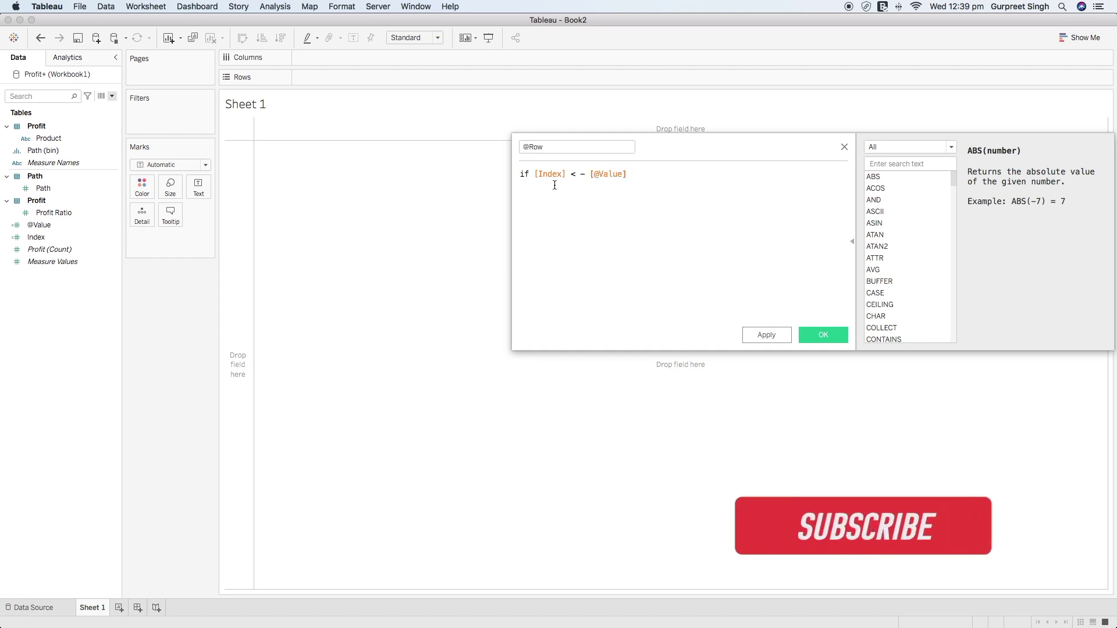
pyautogui.write('then')
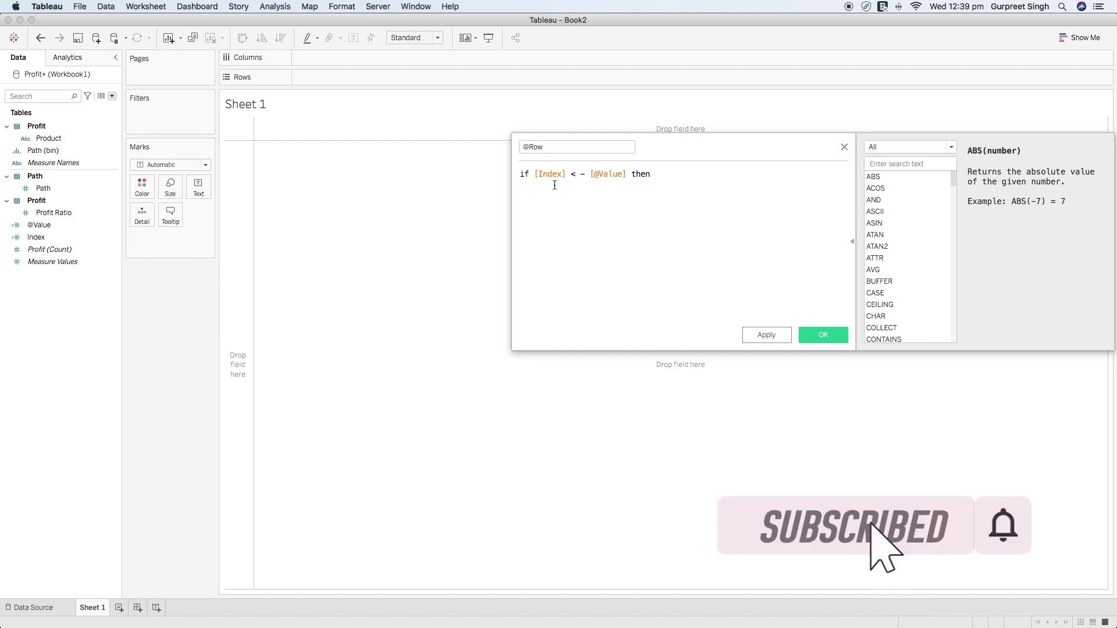
pyautogui.write('inde')
pyautogui.press('Return')
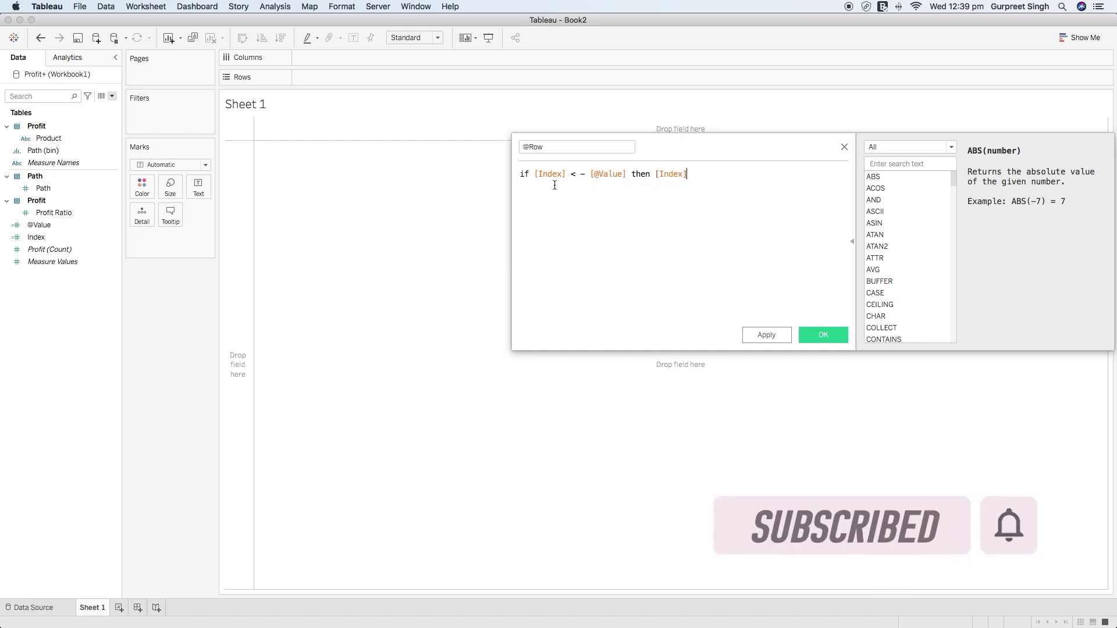
pyautogui.write('Else null')
pyautogui.press('Return')
pyautogui.write('end')
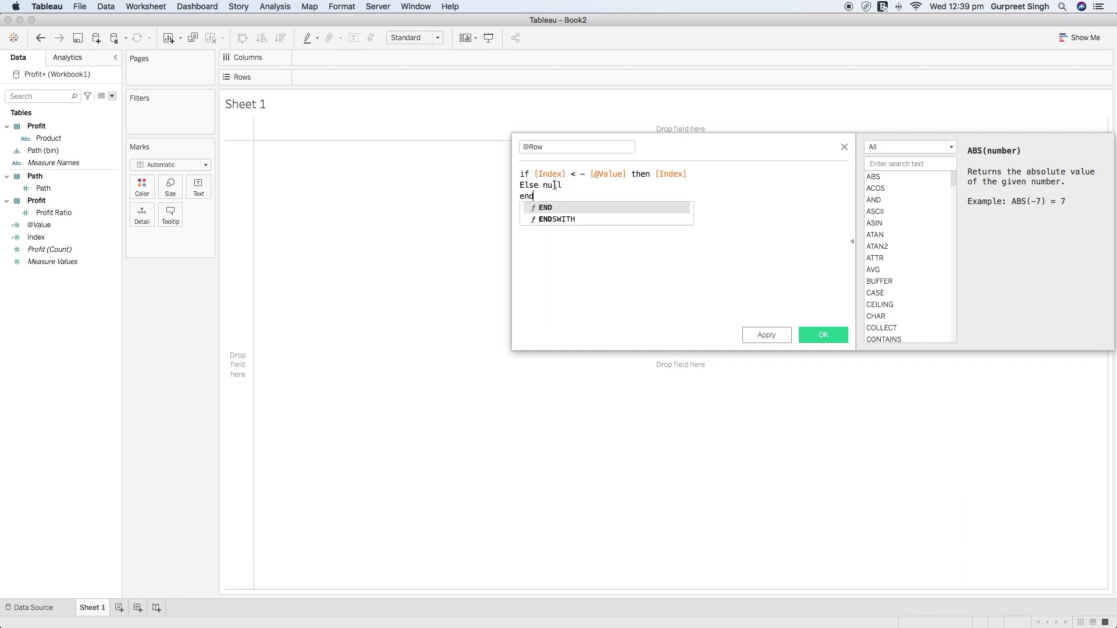
pyautogui.press('Return')
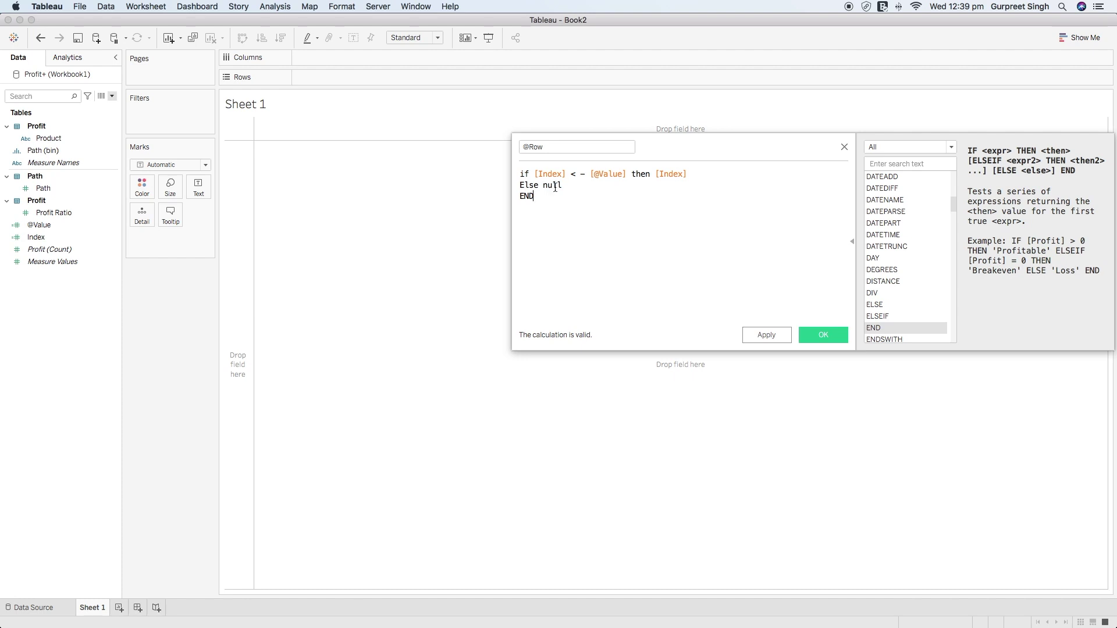
pyautogui.click(821, 338)
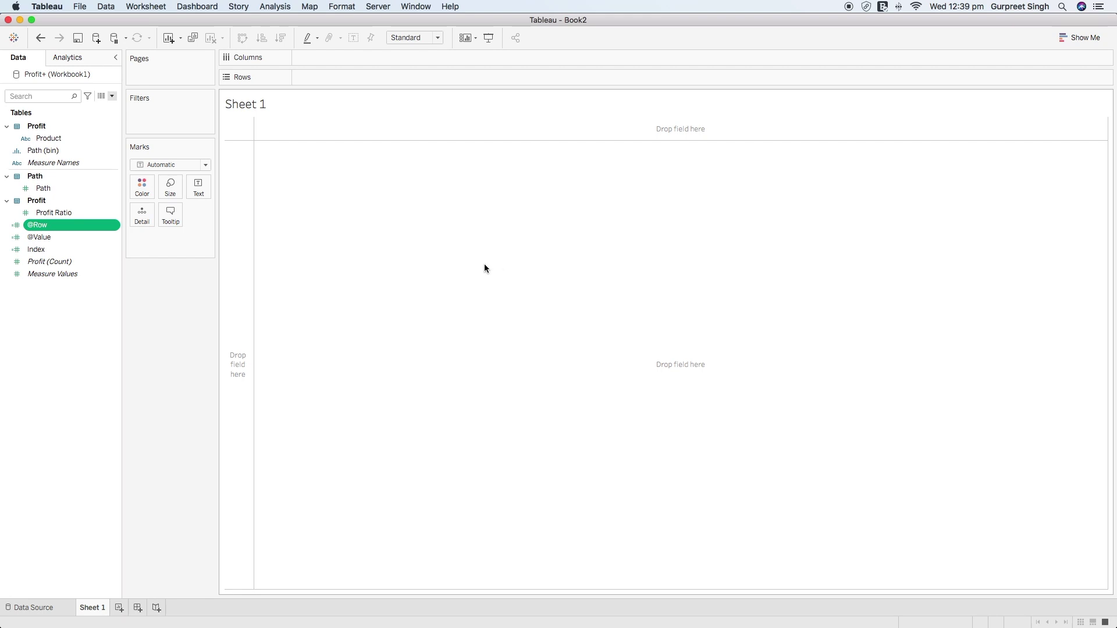
# Place Product on Columns and Path (bin) on Rows, and move Path (bin) to Detail
pyautogui.moveTo(48, 138)
pyautogui.mouseDown()
pyautogui.moveTo(93, 140)
pyautogui.moveTo(356, 58)
pyautogui.mouseUp()
pyautogui.moveTo(55, 150); pyautogui.dragTo(331, 79)
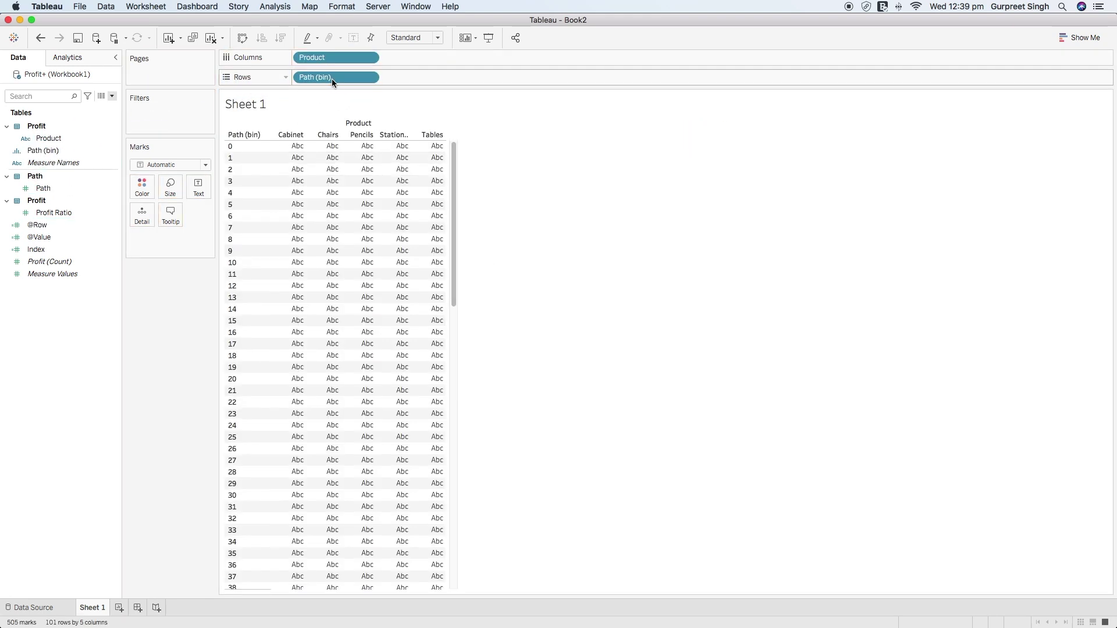
pyautogui.click(369, 78)
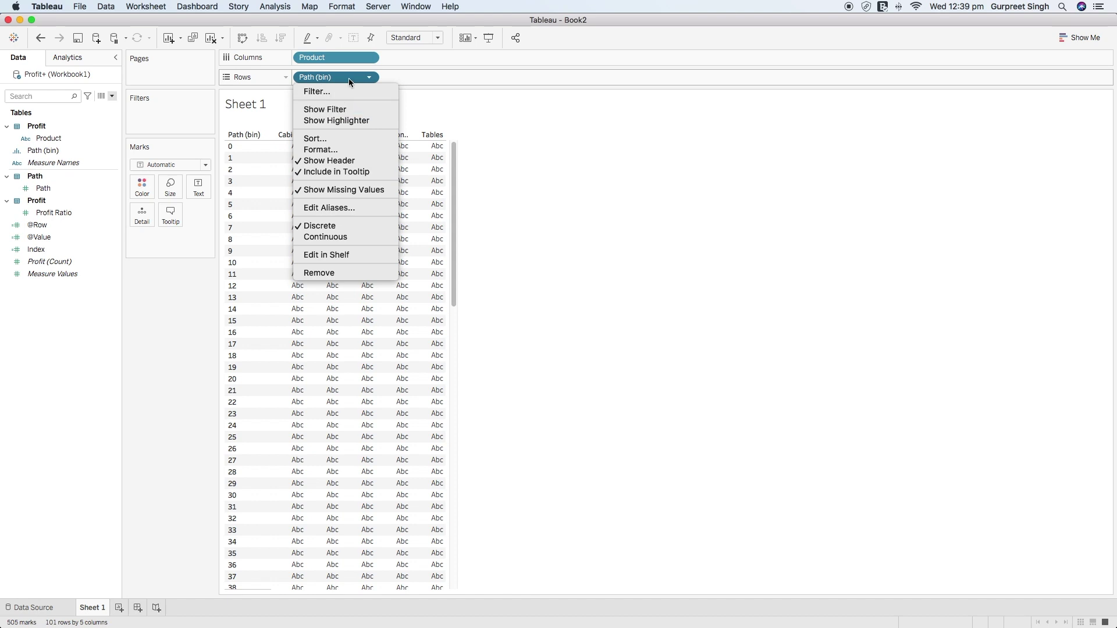
pyautogui.click(289, 109)
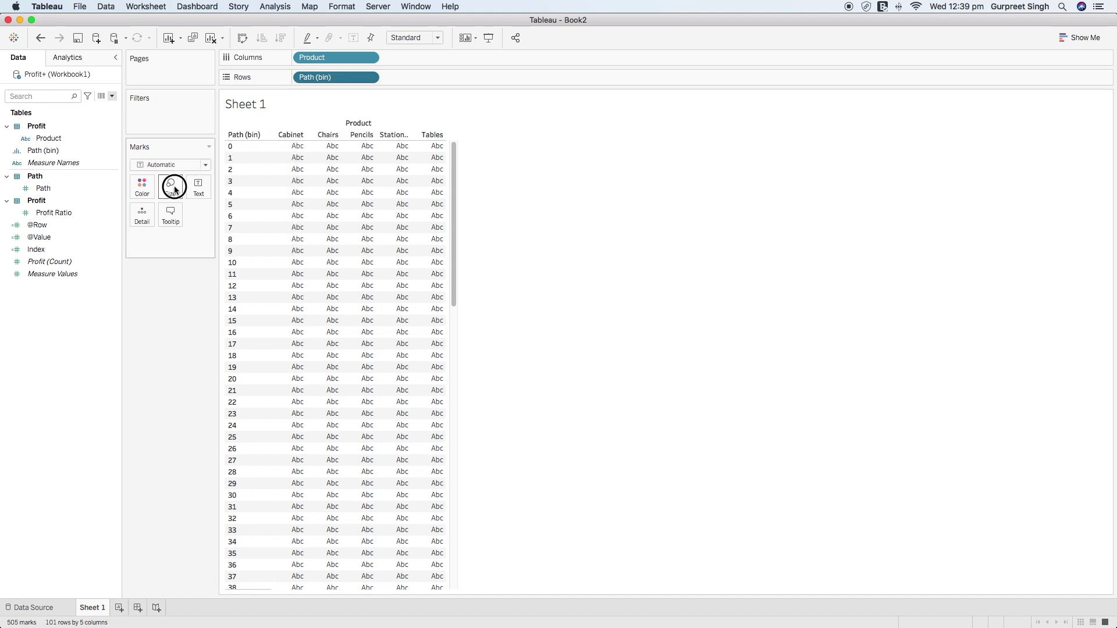
pyautogui.moveTo(336, 77); pyautogui.dragTo(143, 215)
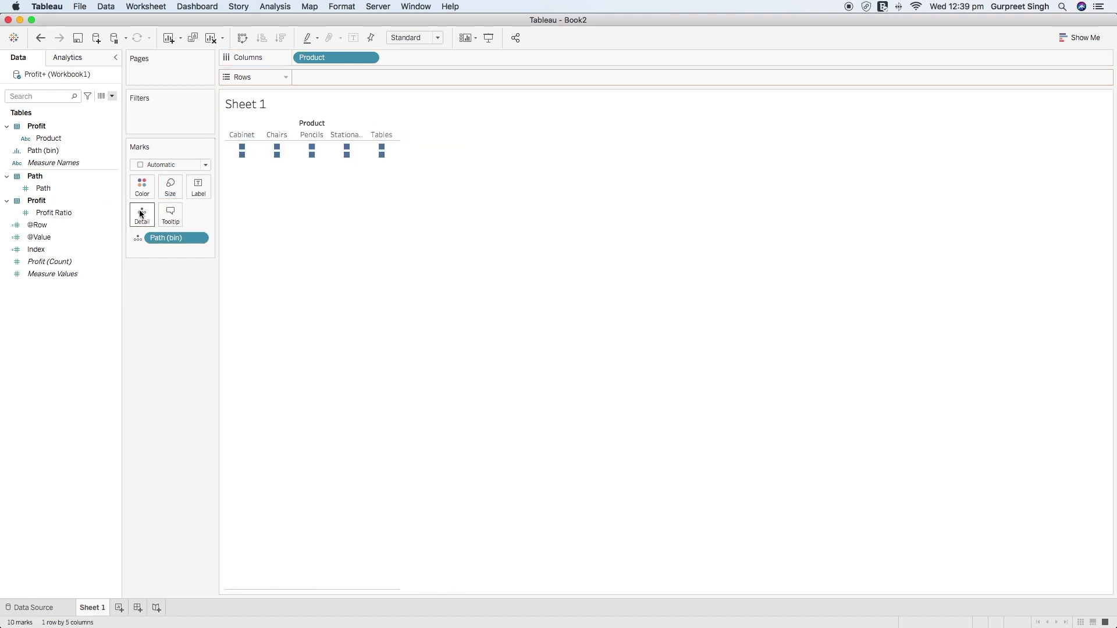
pyautogui.click(176, 165)
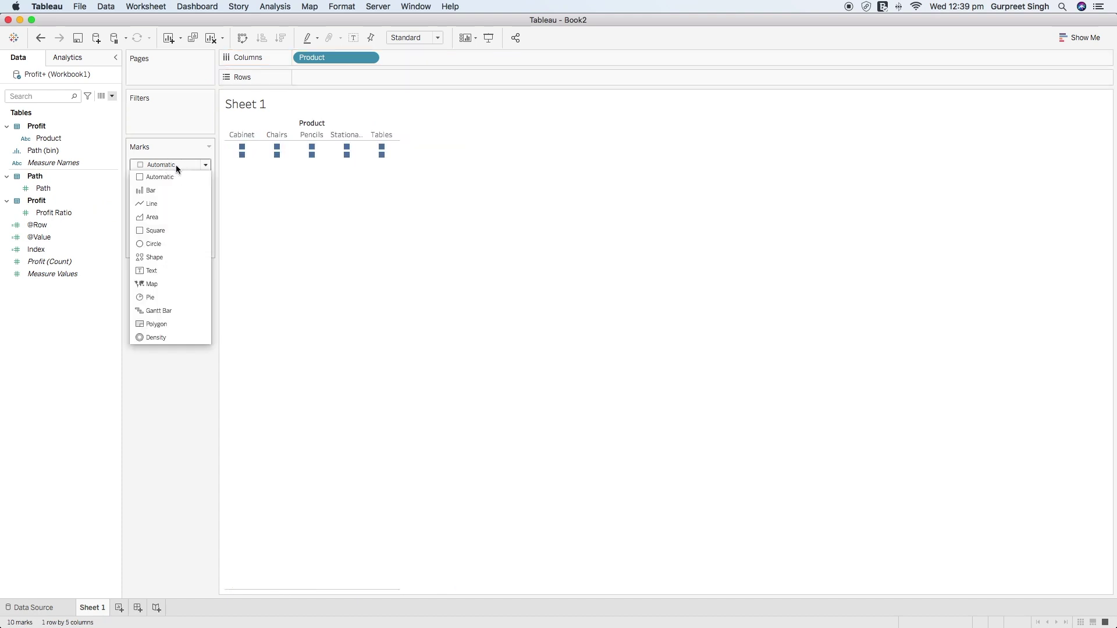
pyautogui.click(156, 255)
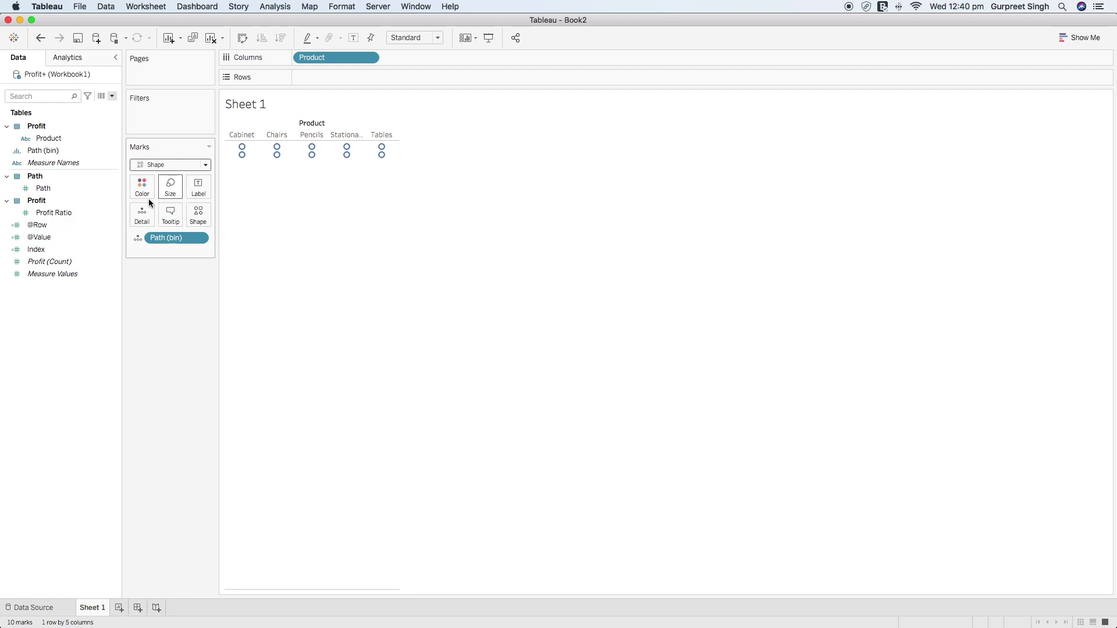
pyautogui.moveTo(57, 235); pyautogui.dragTo(194, 190)
pyautogui.moveTo(48, 226); pyautogui.dragTo(314, 82)
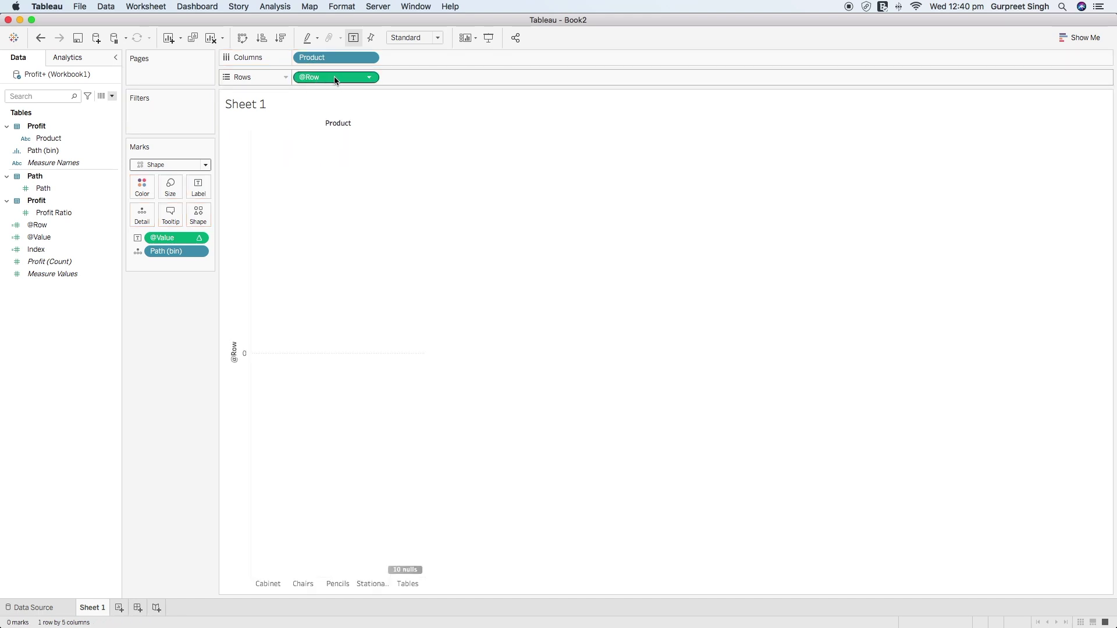
pyautogui.click(370, 78)
pyautogui.moveTo(375, 217)
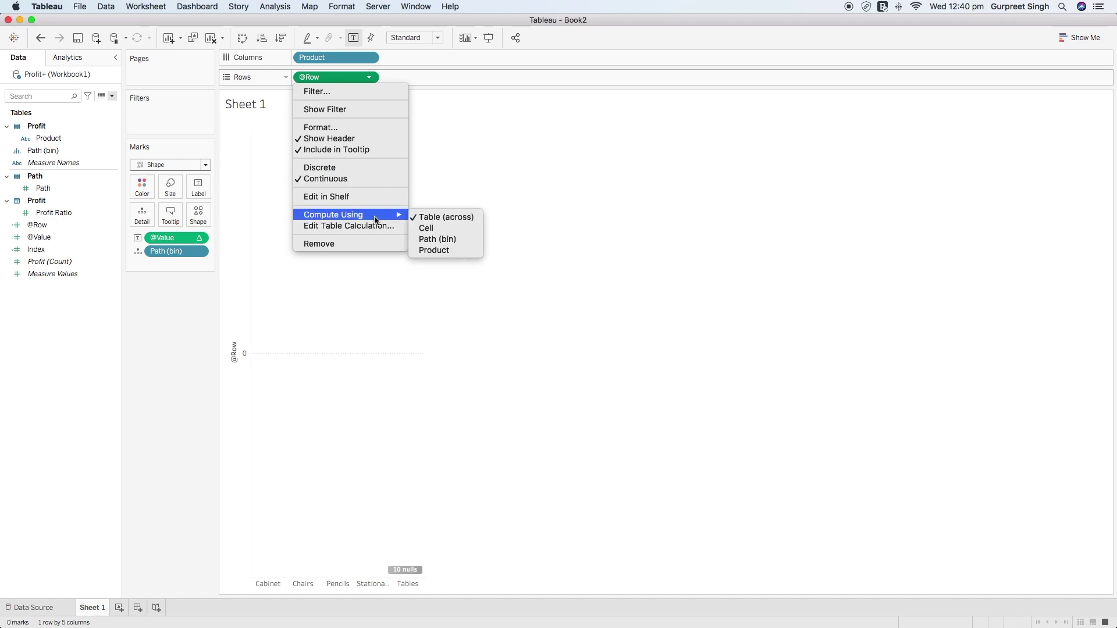
pyautogui.click(433, 240)
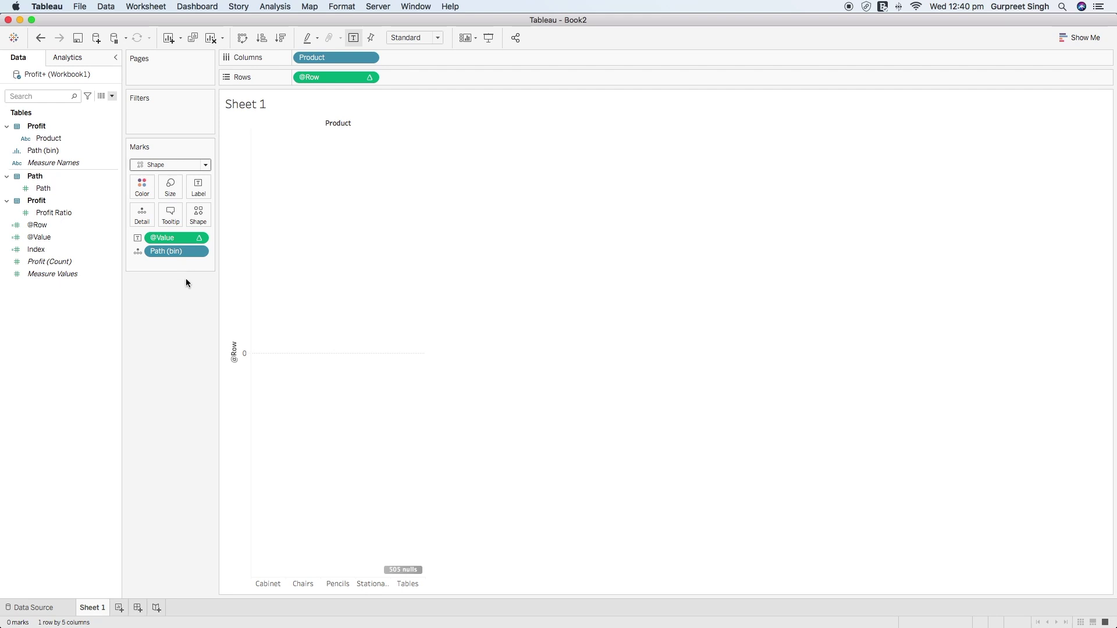
pyautogui.moveTo(51, 139); pyautogui.dragTo(196, 216)
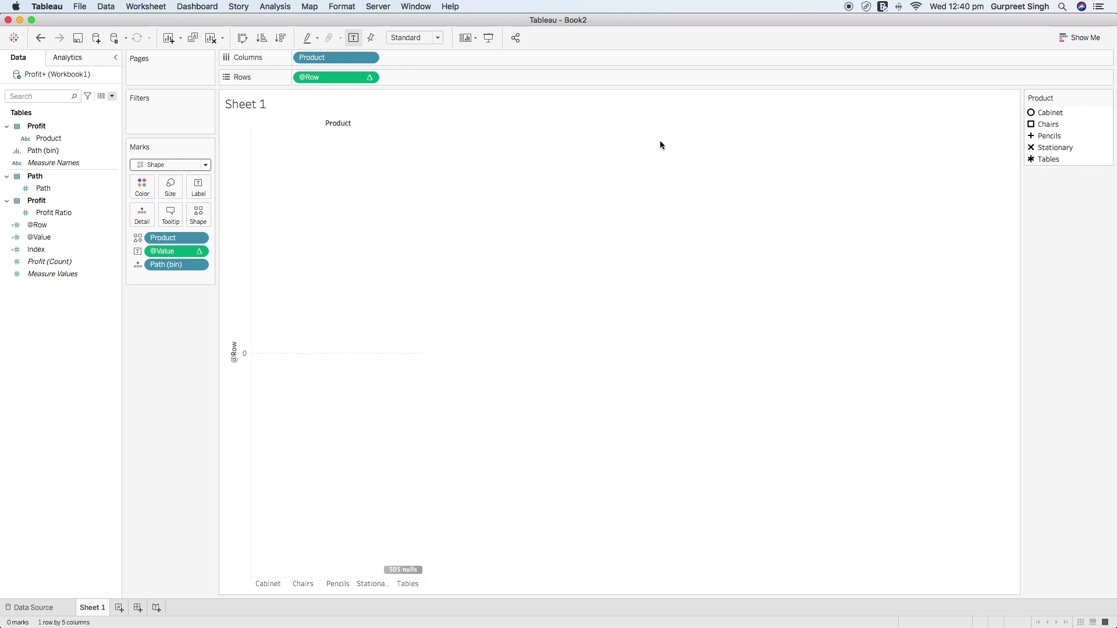
pyautogui.moveTo(174, 251); pyautogui.dragTo(171, 343)
pyautogui.click(71, 225)
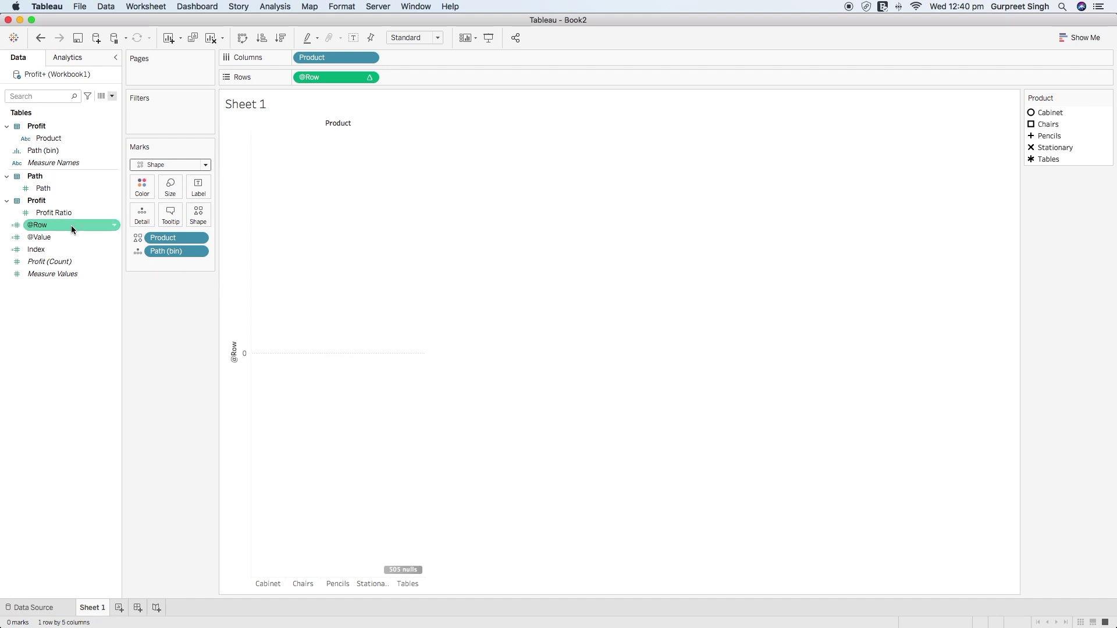
pyautogui.moveTo(68, 225); pyautogui.dragTo(341, 79)
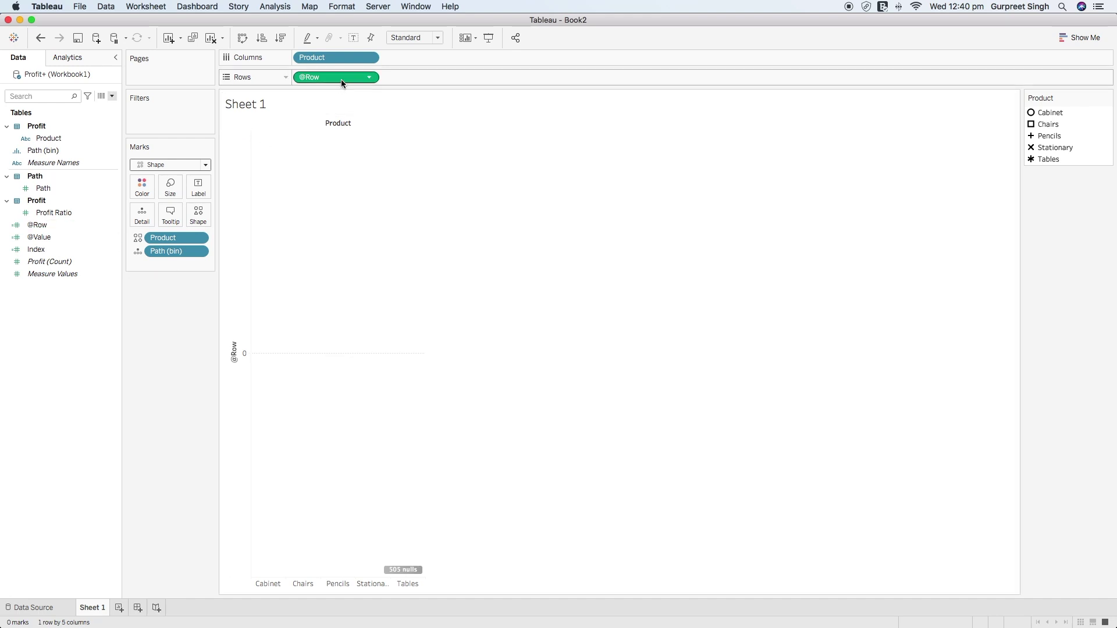
pyautogui.rightClick(49, 232)
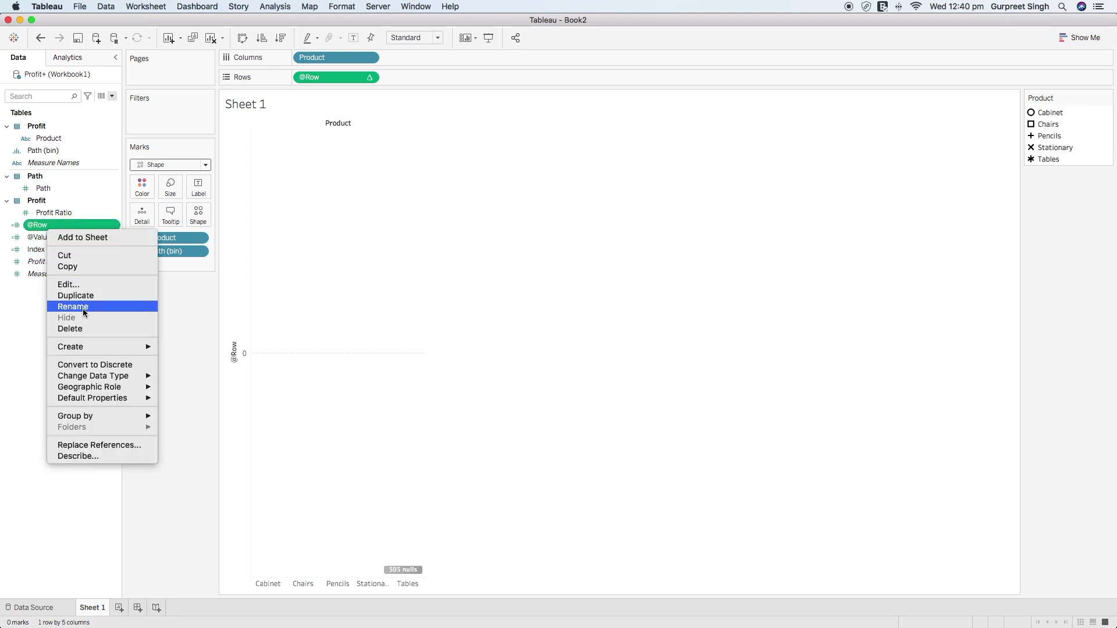
pyautogui.click(79, 284)
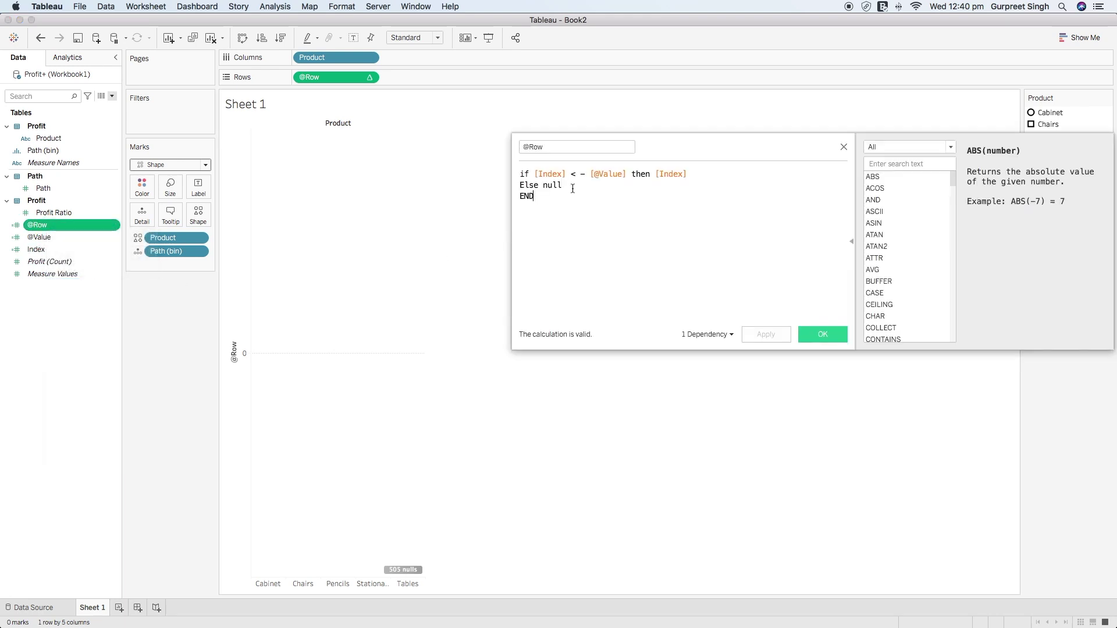
pyautogui.press('BackSpace')
pyautogui.write('=')
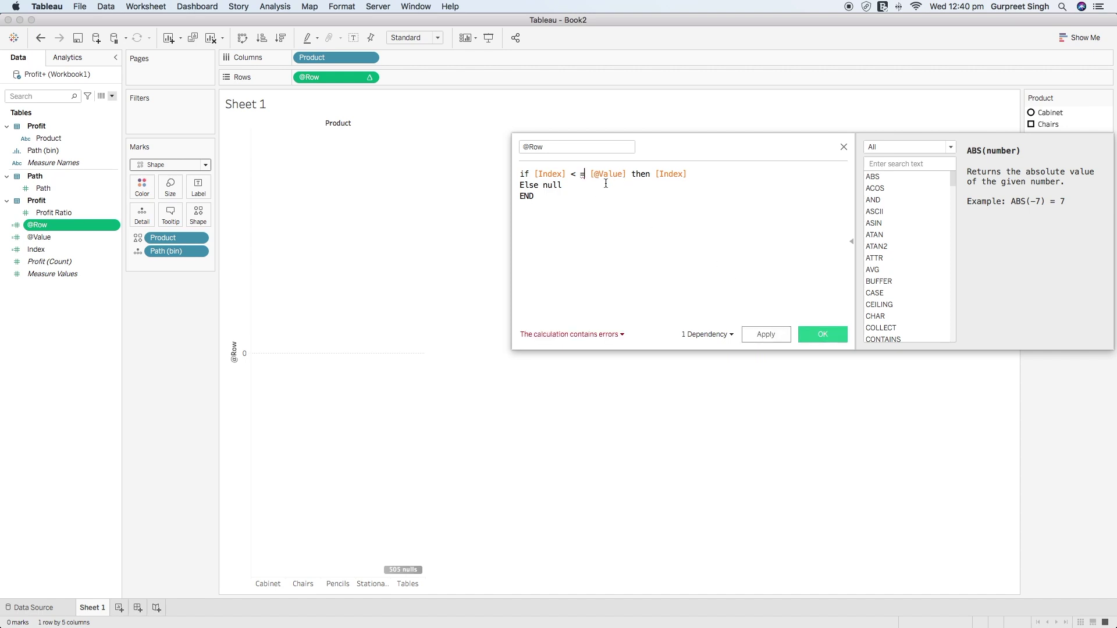
pyautogui.click(591, 334)
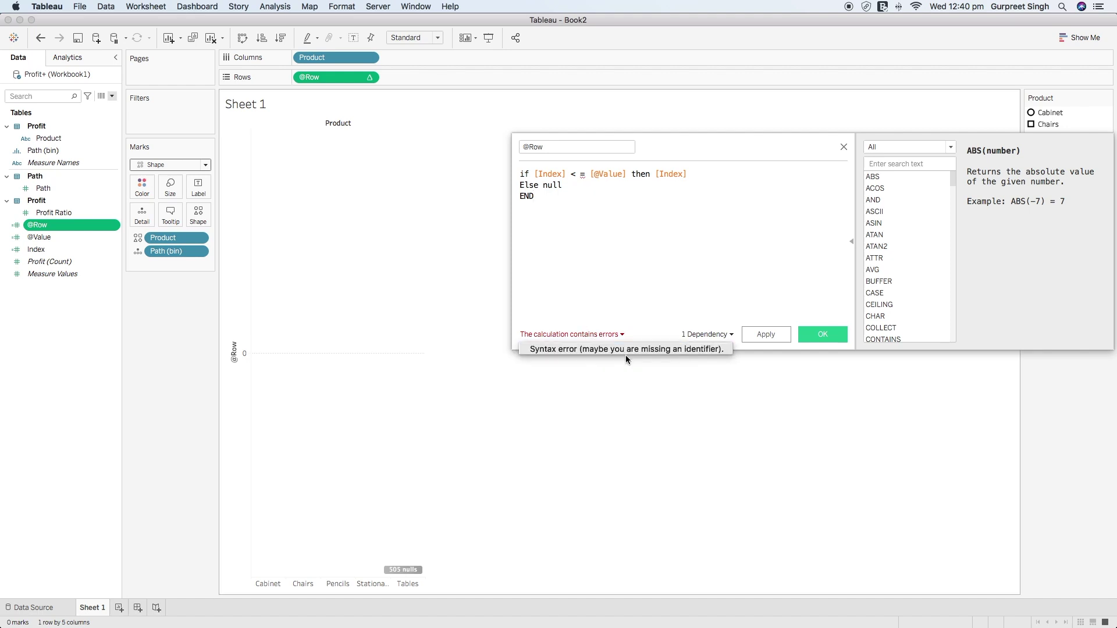
pyautogui.click(585, 181)
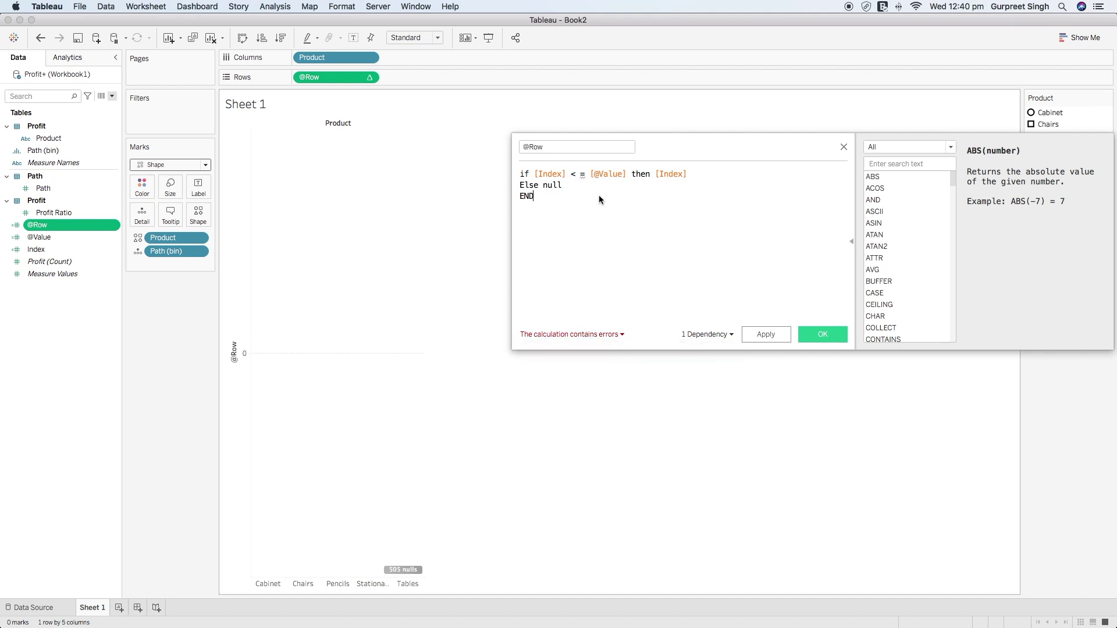
pyautogui.press('BackSpace')
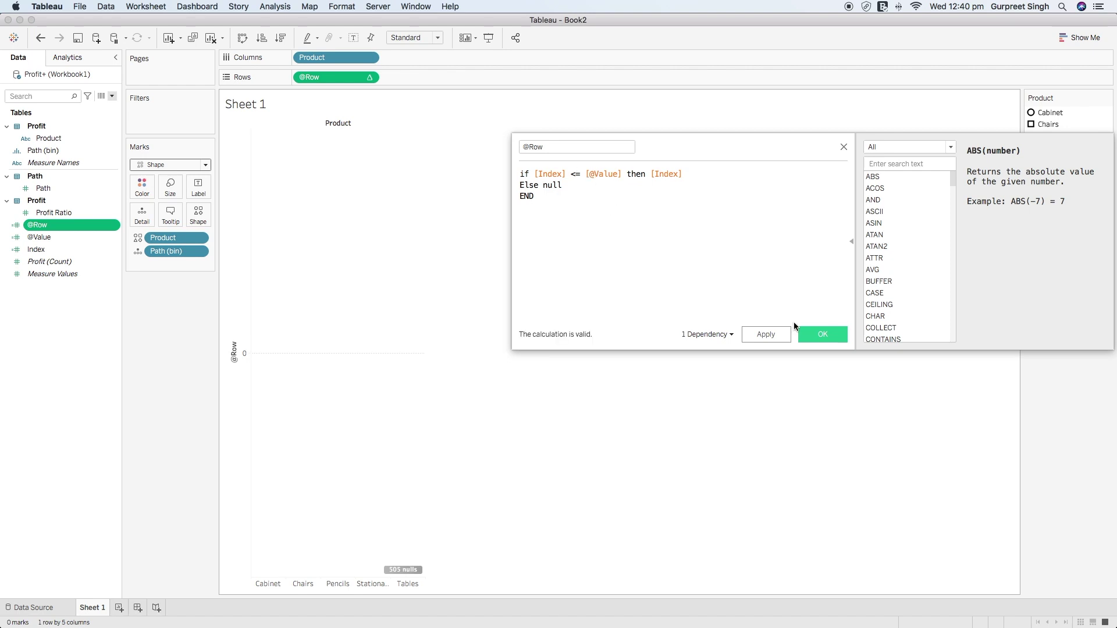
pyautogui.click(816, 340)
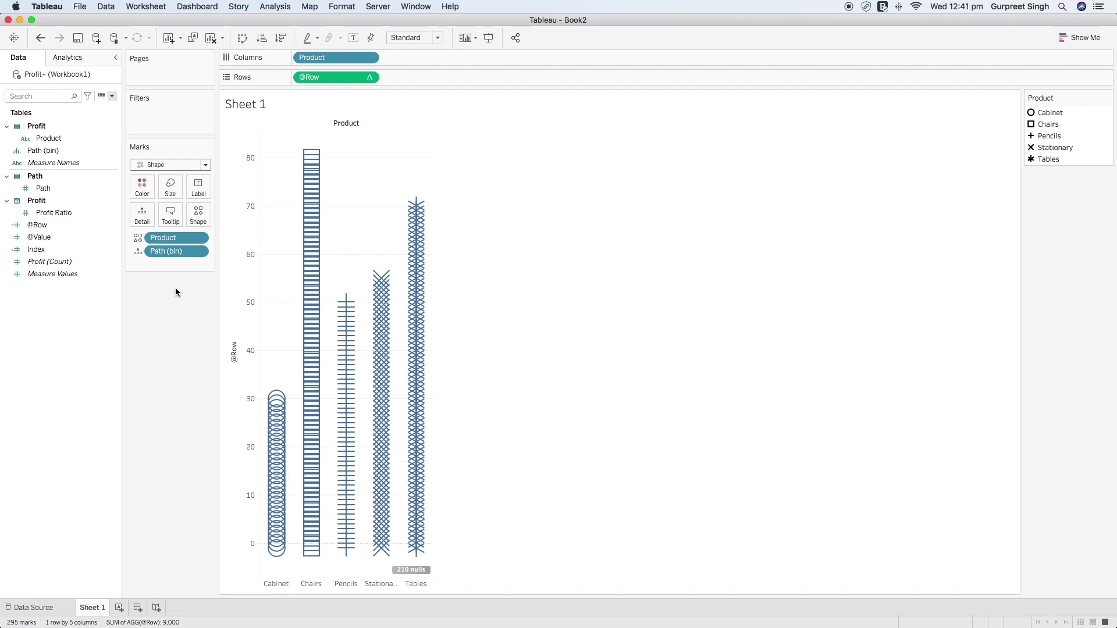
# Assign cylinders from the custom shape palette: blue for Cabinet, green for Chairs, red for Pencils, purple for Stationary and orange for Tables
pyautogui.click(198, 215)
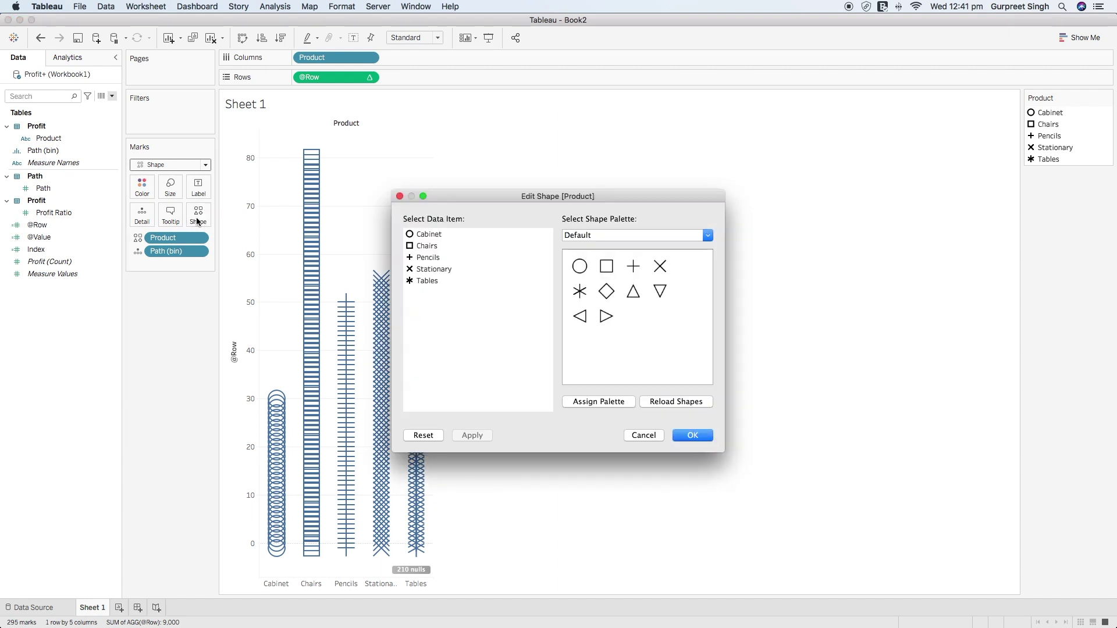
pyautogui.click(627, 238)
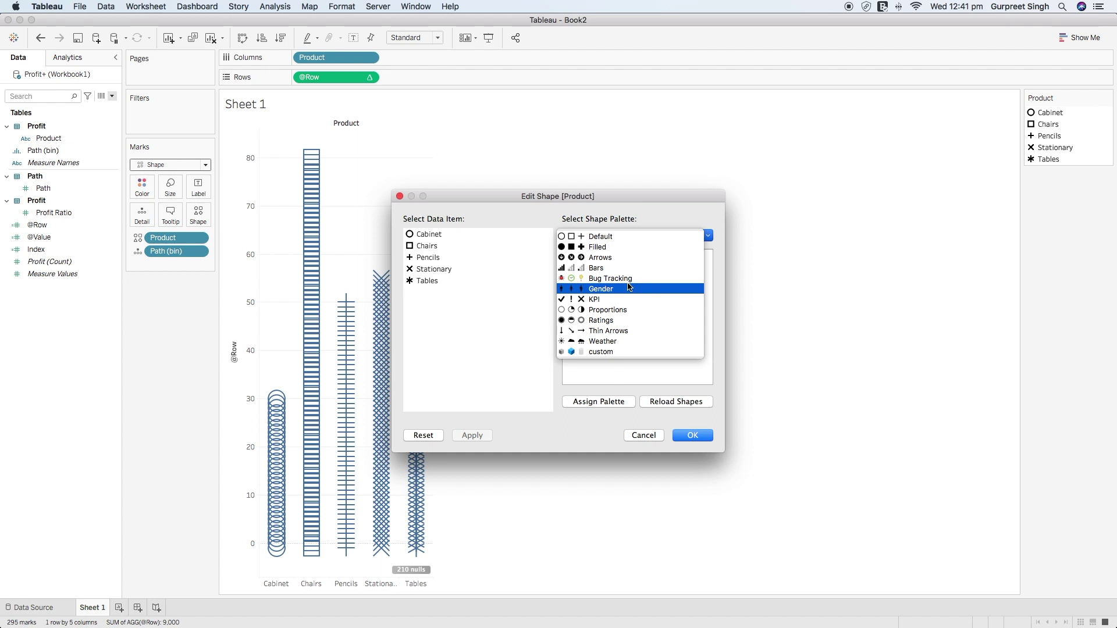
pyautogui.click(612, 352)
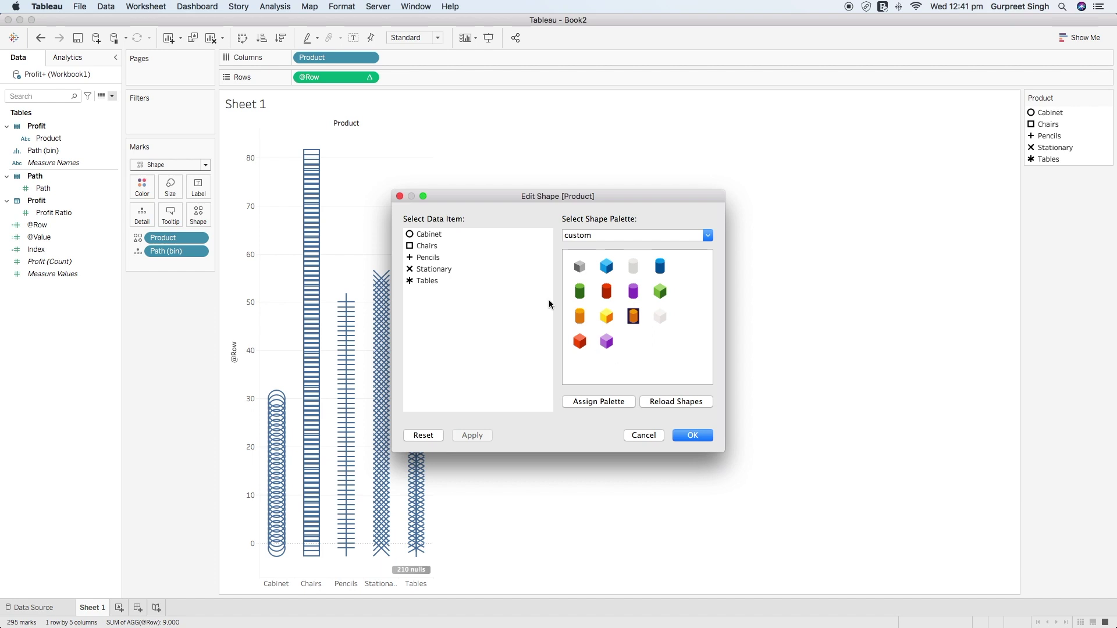
pyautogui.click(428, 234)
pyautogui.click(660, 265)
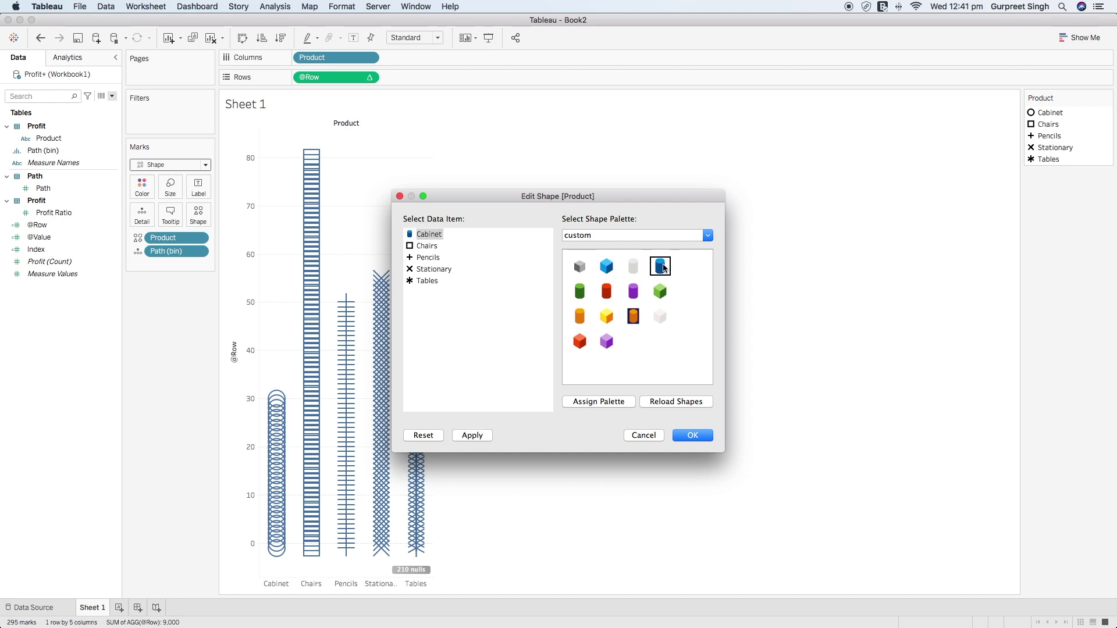
pyautogui.click(427, 245)
pyautogui.click(583, 291)
pyautogui.click(428, 257)
pyautogui.click(606, 290)
pyautogui.click(443, 270)
pyautogui.click(633, 291)
pyautogui.click(428, 281)
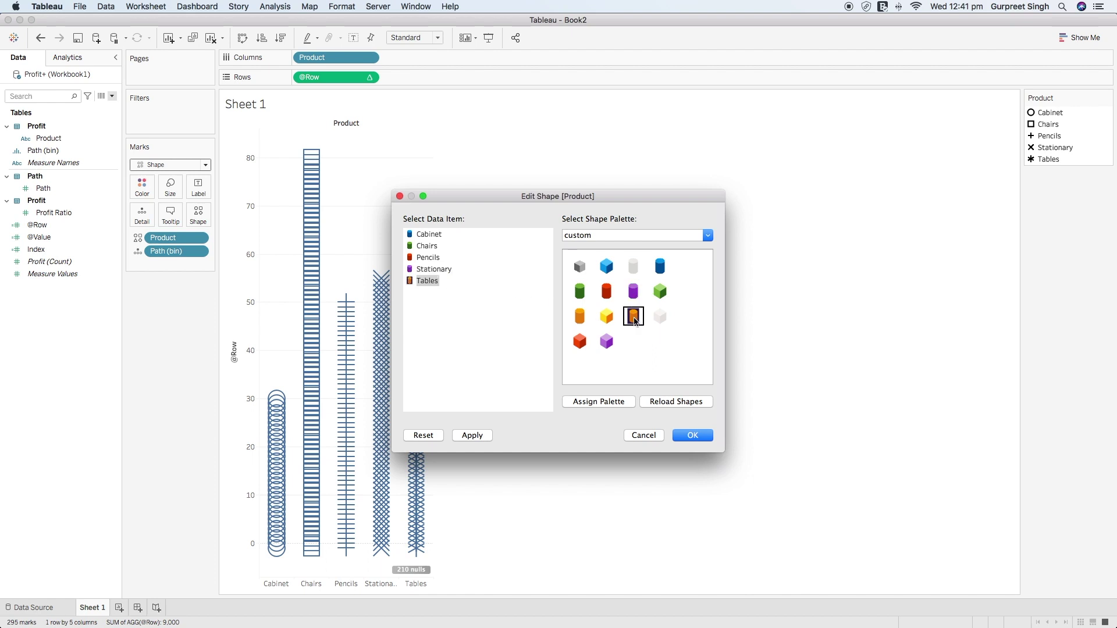
pyautogui.click(581, 316)
pyautogui.click(701, 437)
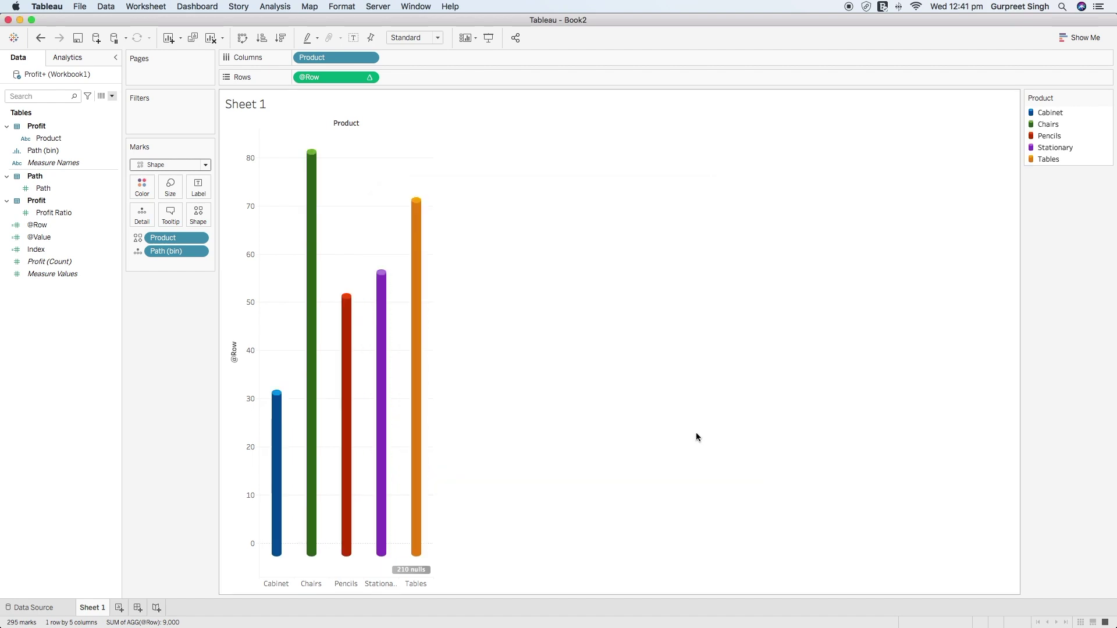
# Fit the chart to Entire View and enlarge the marks into thick cylinders
pyautogui.click(170, 186)
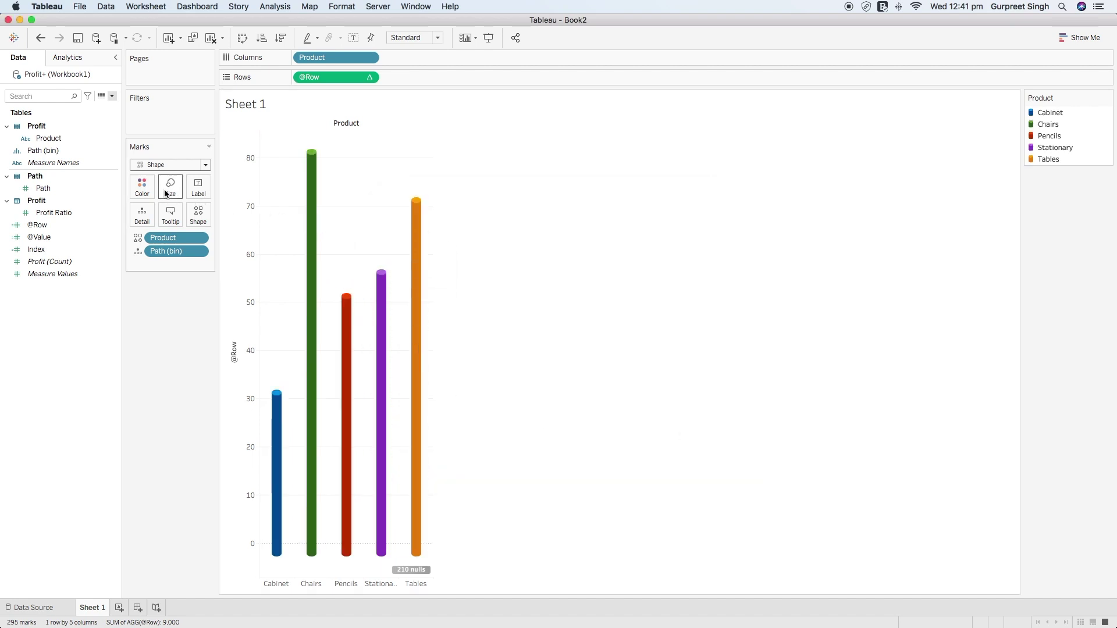
pyautogui.click(222, 216)
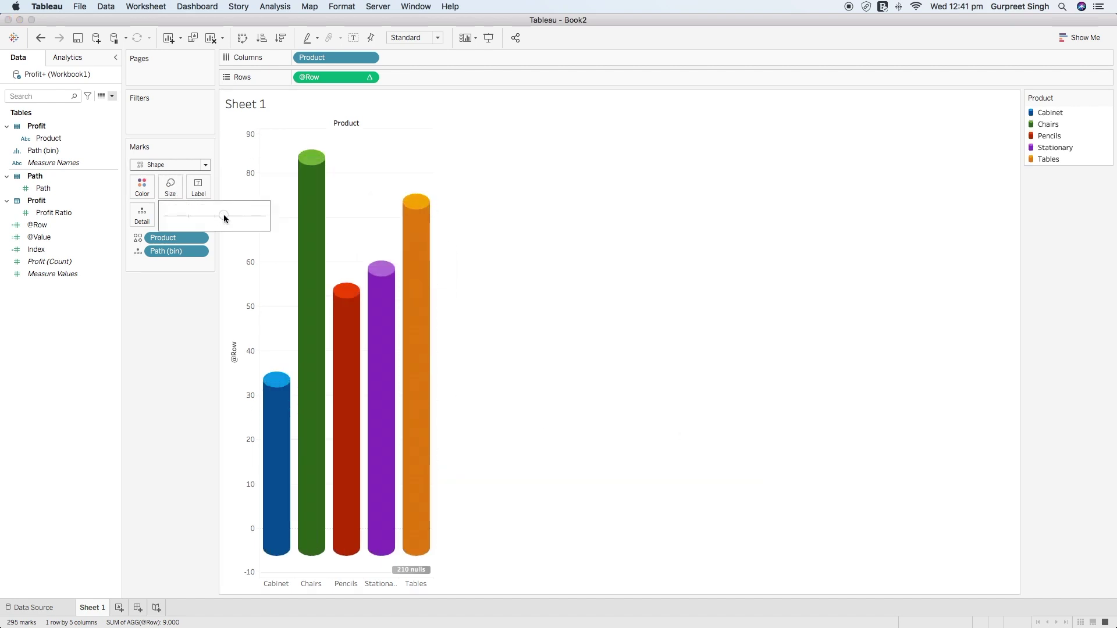
pyautogui.click(428, 38)
pyautogui.click(407, 57)
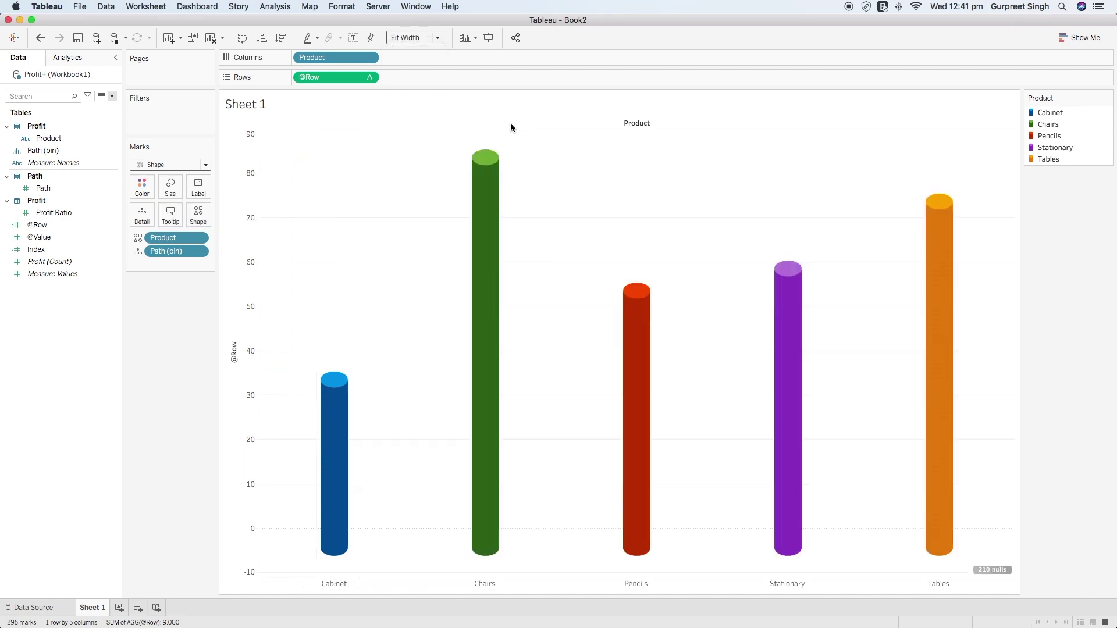
pyautogui.click(423, 38)
pyautogui.click(420, 76)
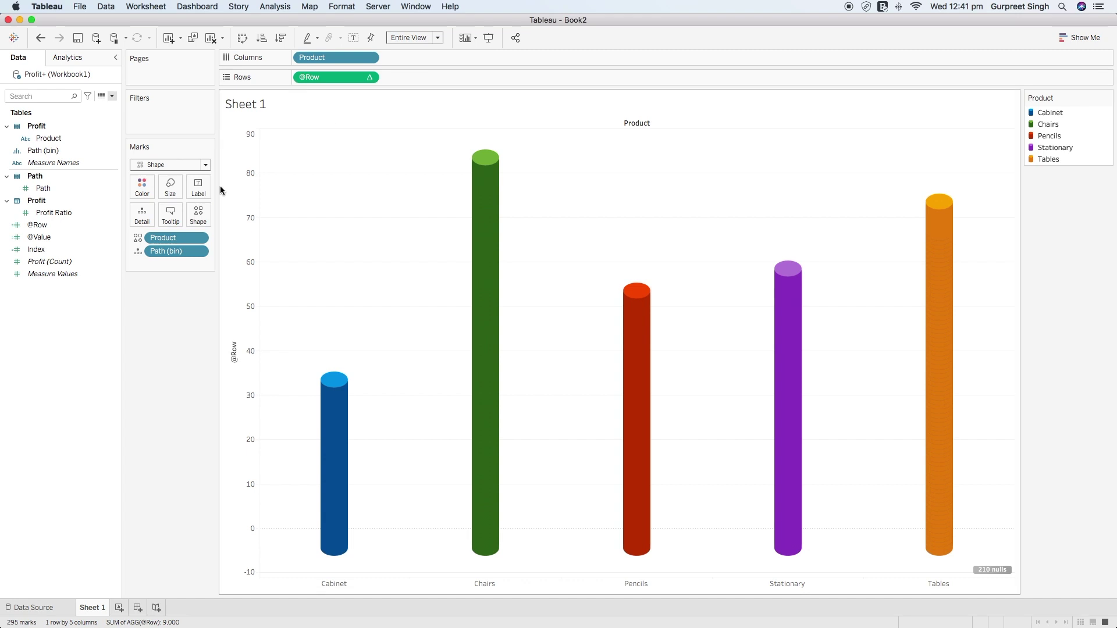
pyautogui.click(171, 187)
pyautogui.moveTo(223, 215); pyautogui.dragTo(238, 215)
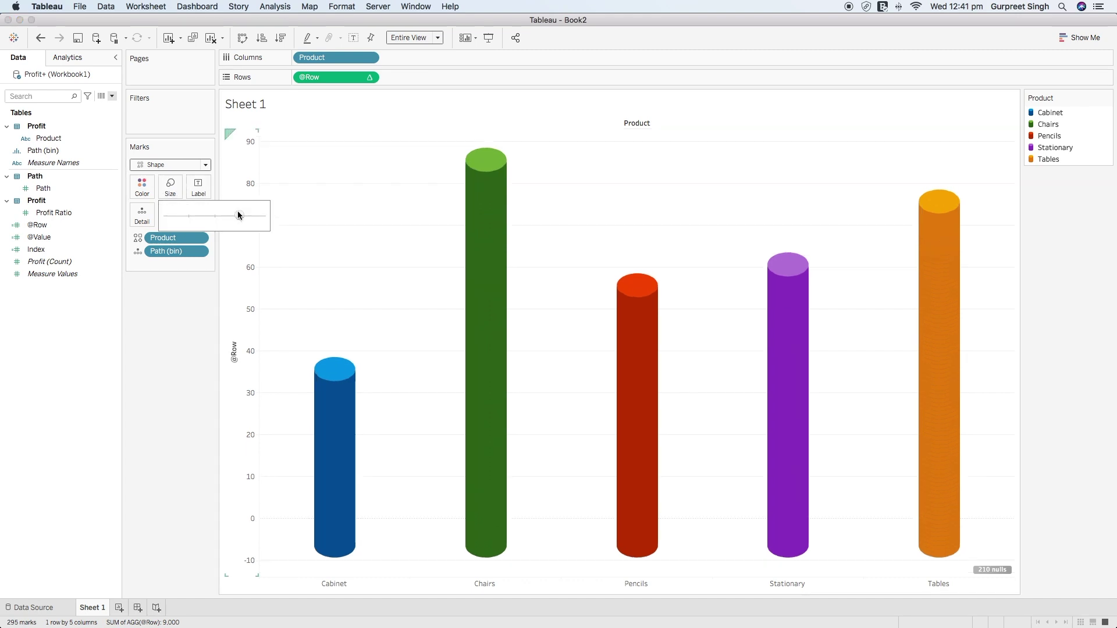
pyautogui.click(168, 311)
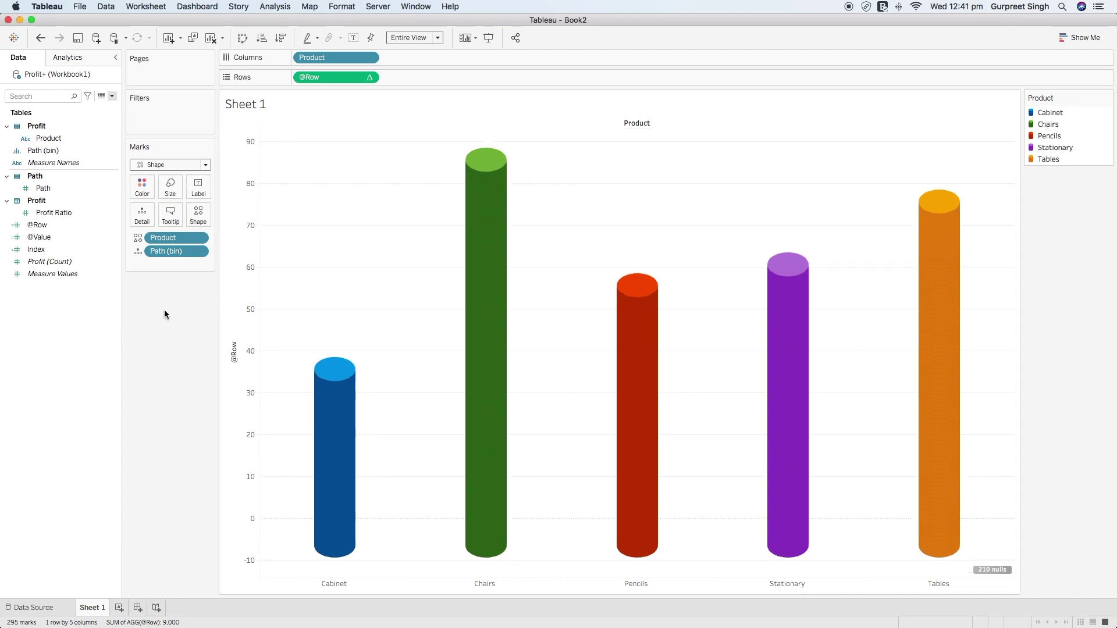
pyautogui.moveTo(55, 238); pyautogui.dragTo(197, 191)
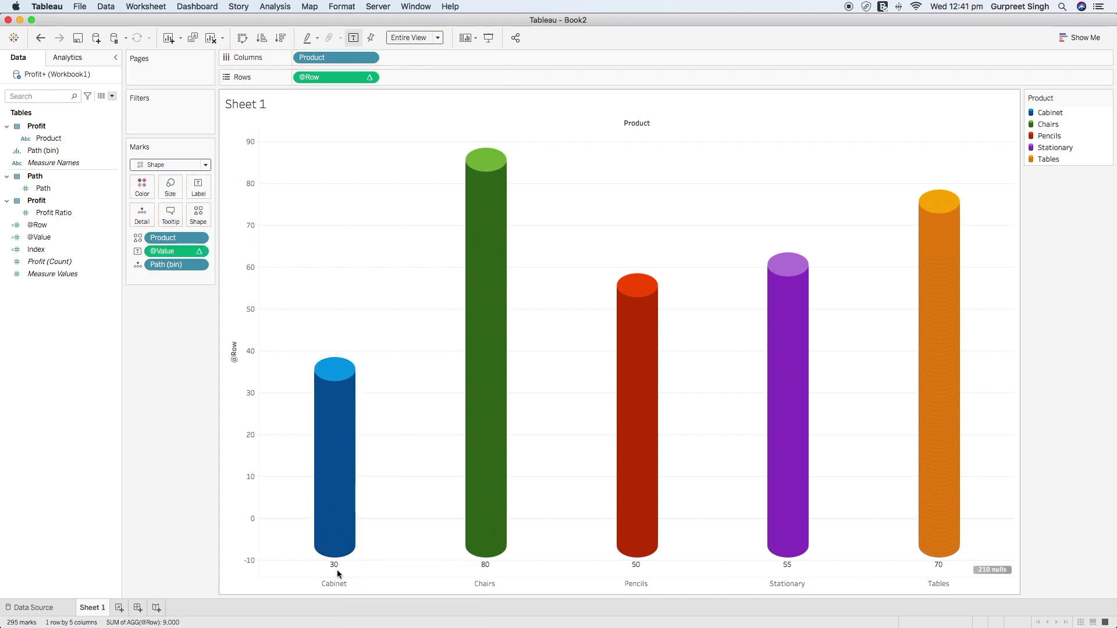
pyautogui.click(198, 187)
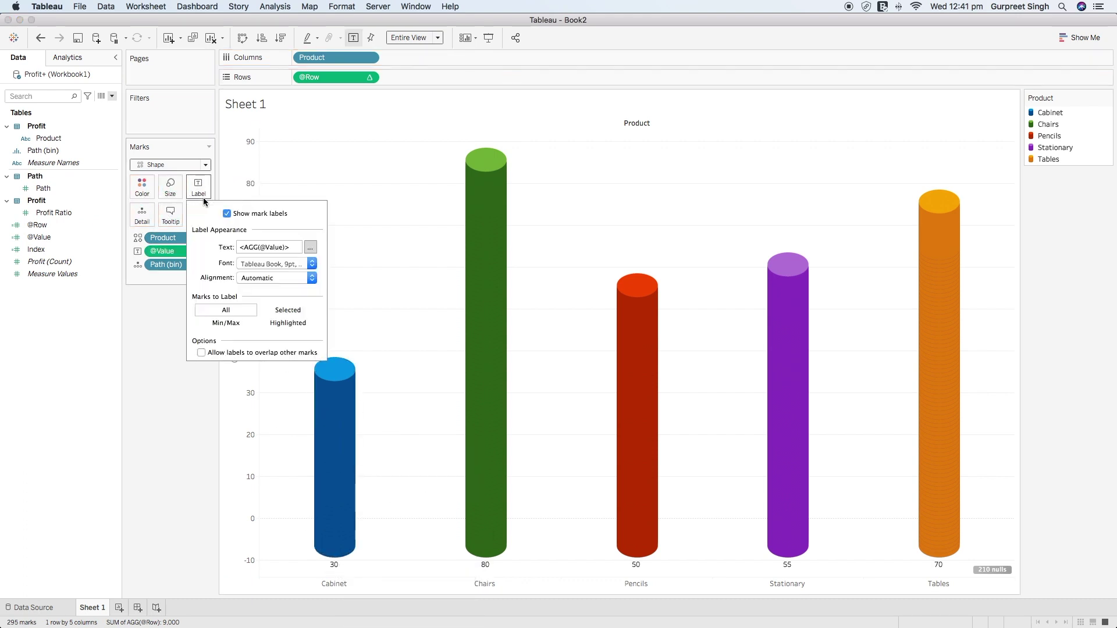
pyautogui.click(272, 277)
pyautogui.click(284, 385)
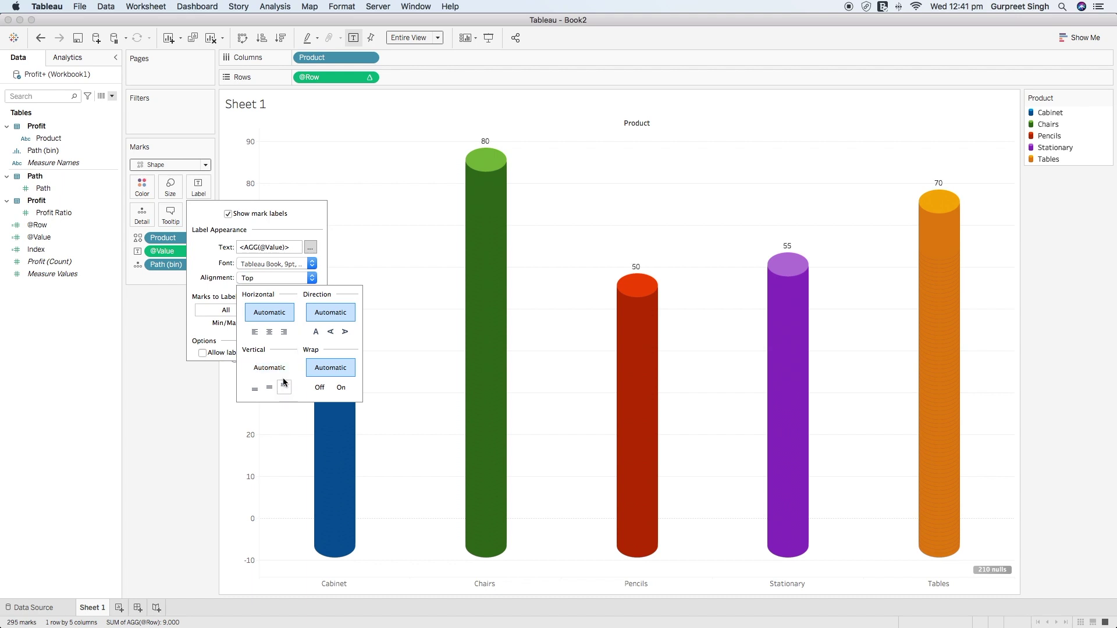
pyautogui.click(310, 246)
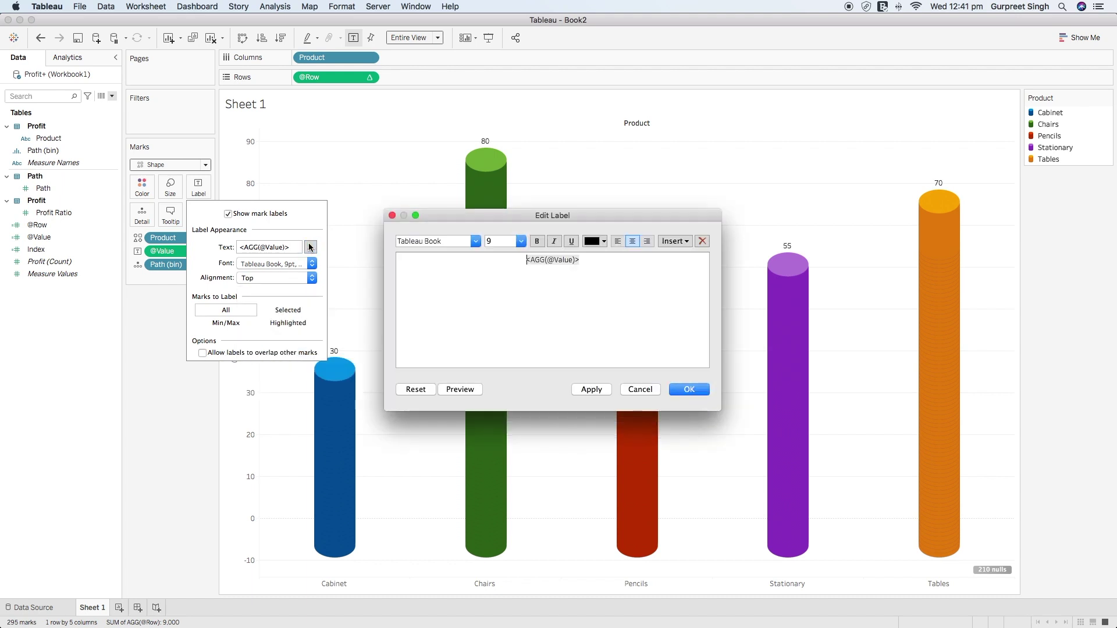
pyautogui.click(582, 259)
pyautogui.click(520, 240)
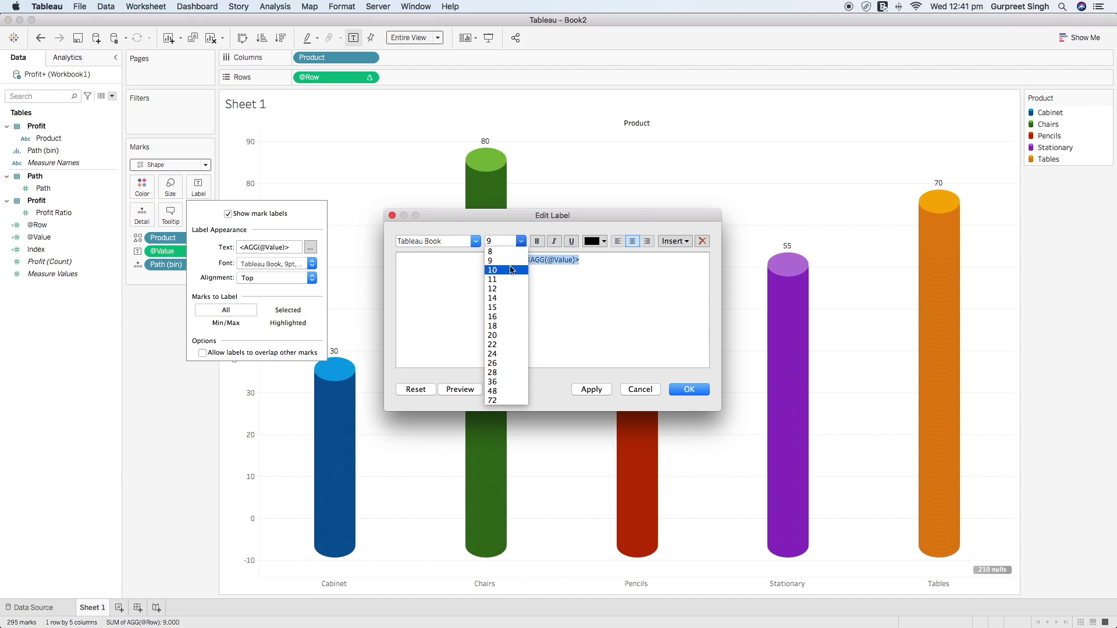
pyautogui.click(506, 290)
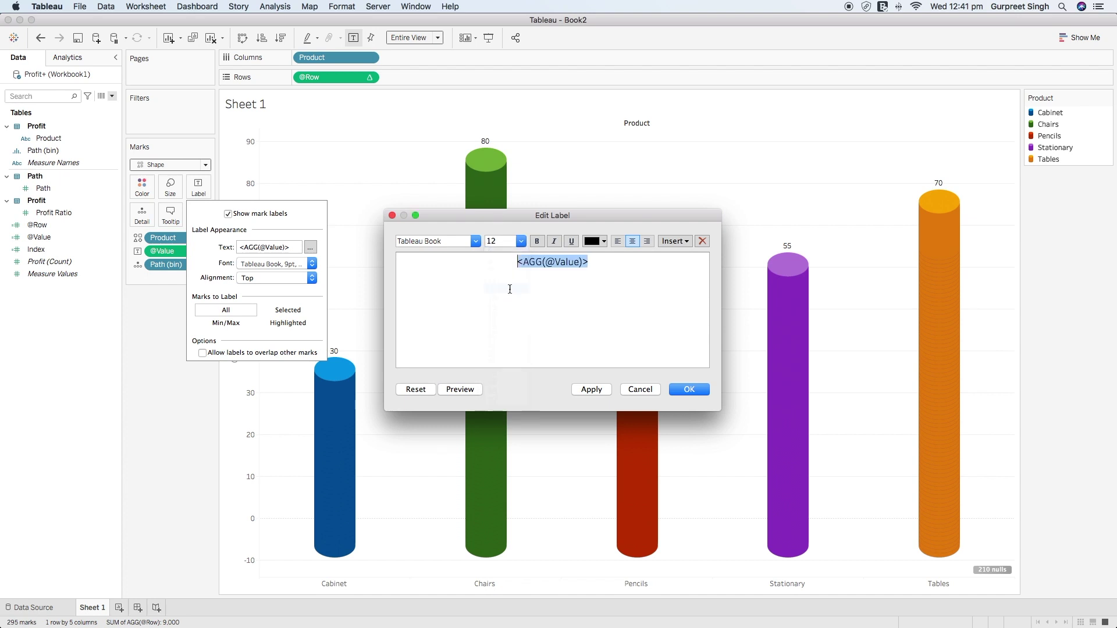
pyautogui.click(689, 390)
pyautogui.click(140, 419)
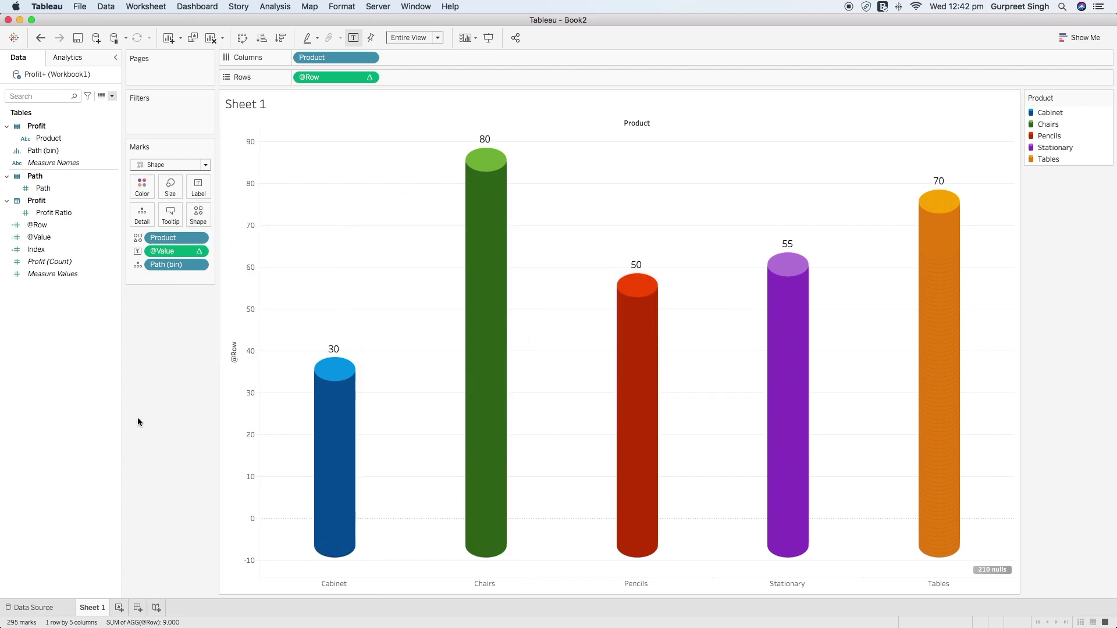
# Format the Product field's header font to size 14
pyautogui.click(369, 57)
pyautogui.click(321, 130)
pyautogui.click(108, 131)
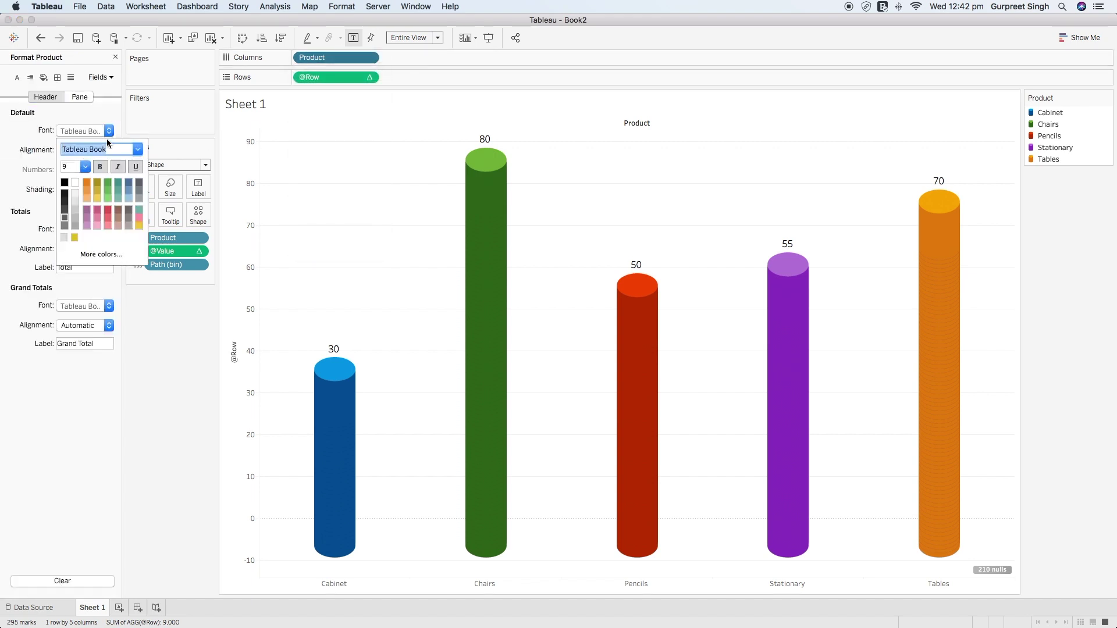
pyautogui.click(85, 169)
pyautogui.click(76, 214)
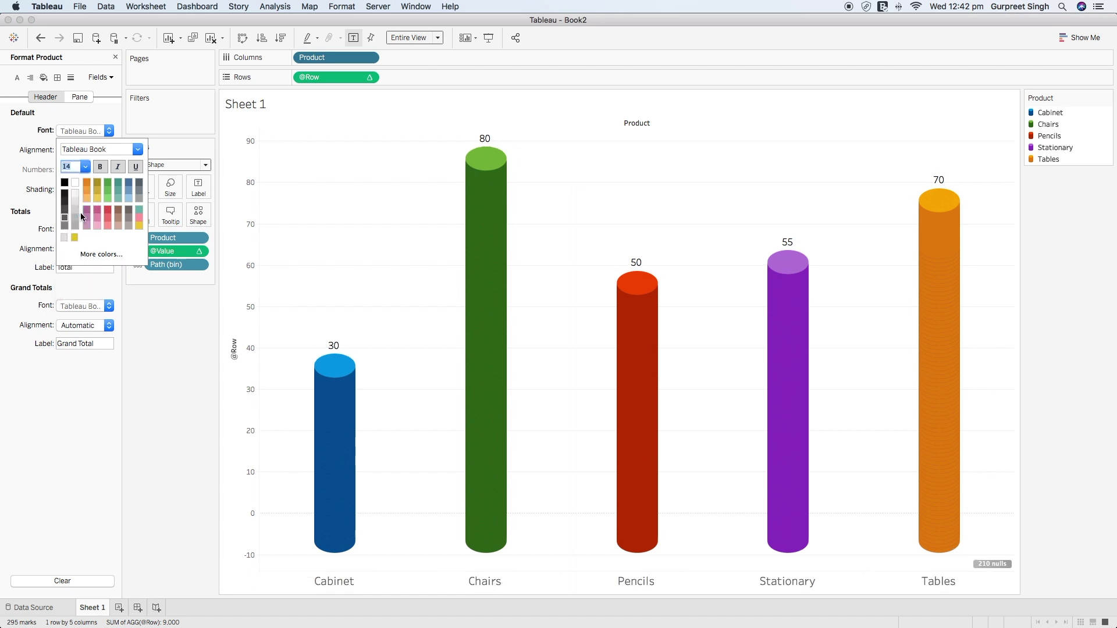
pyautogui.click(163, 331)
pyautogui.click(327, 260)
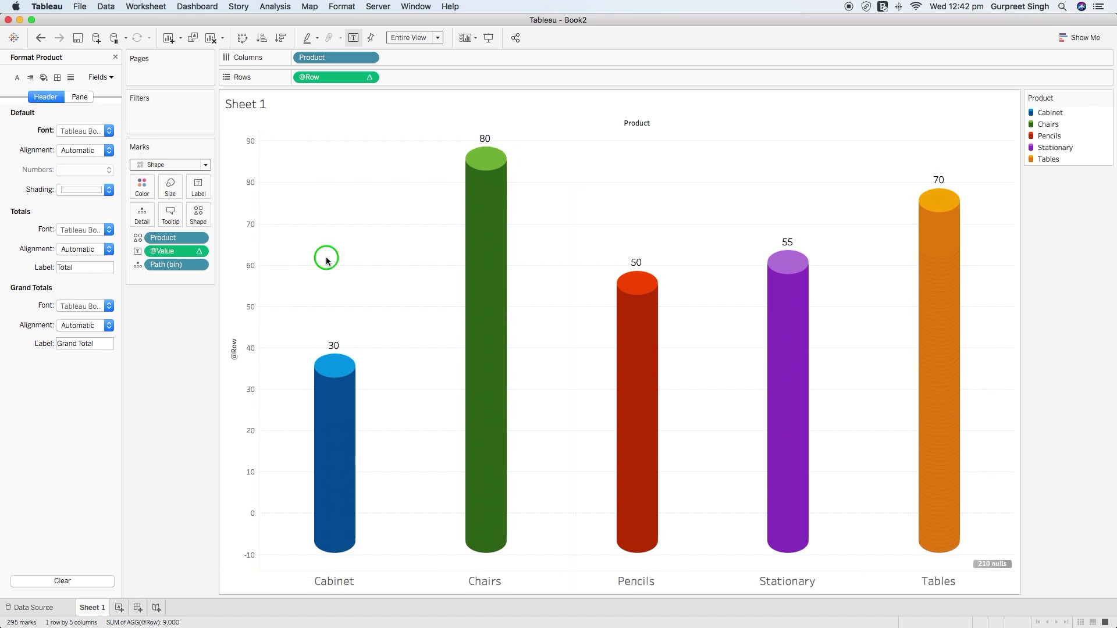
pyautogui.click(160, 395)
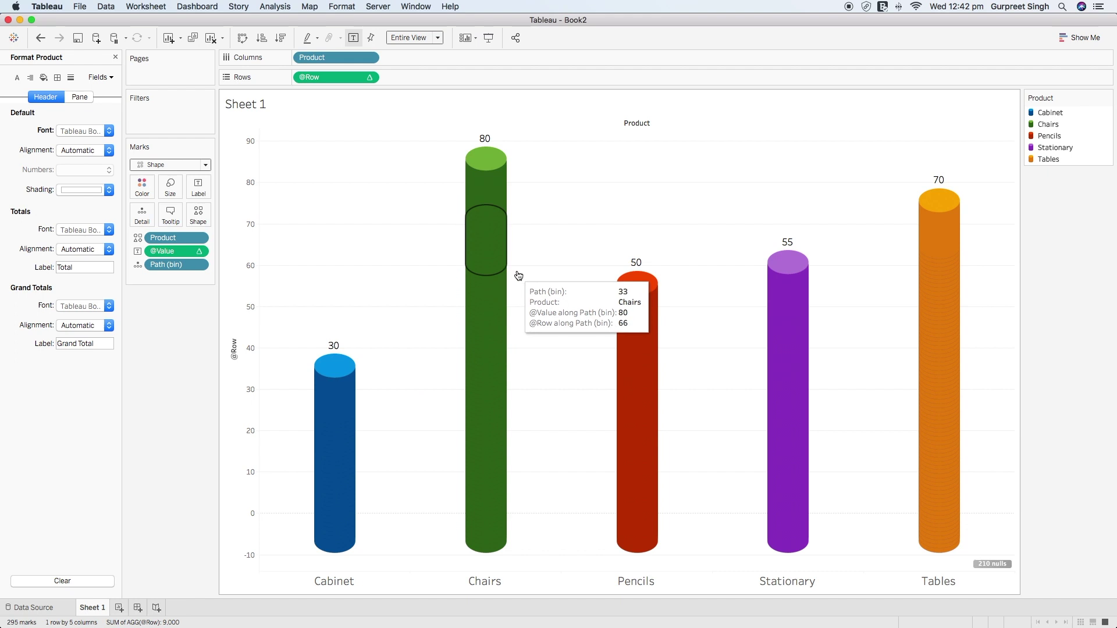
pyautogui.click(205, 194)
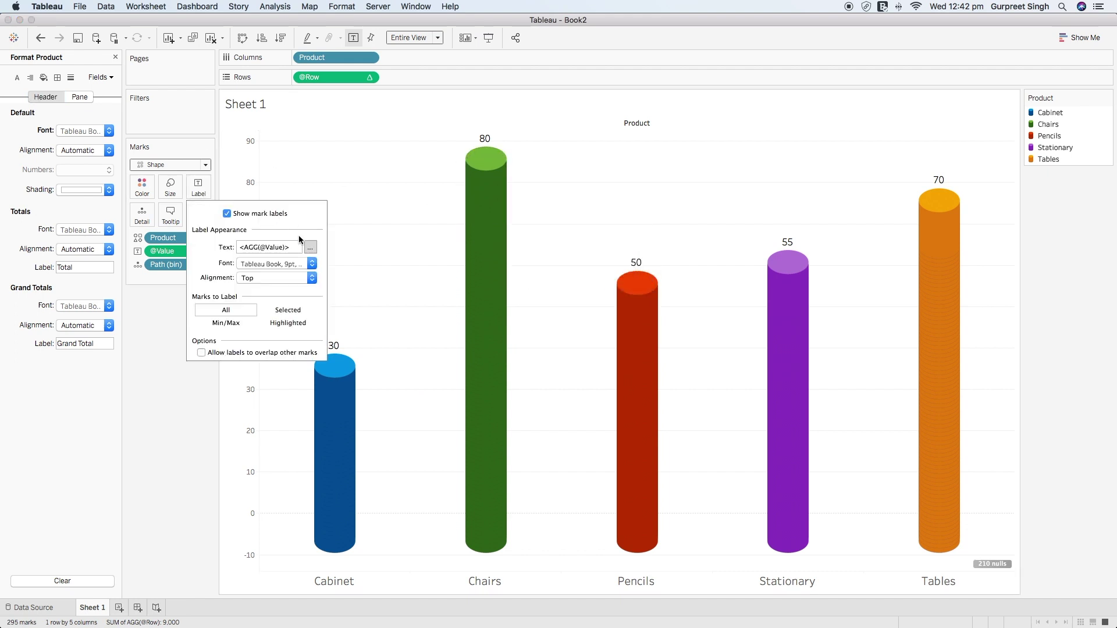
pyautogui.click(311, 249)
pyautogui.write('%')
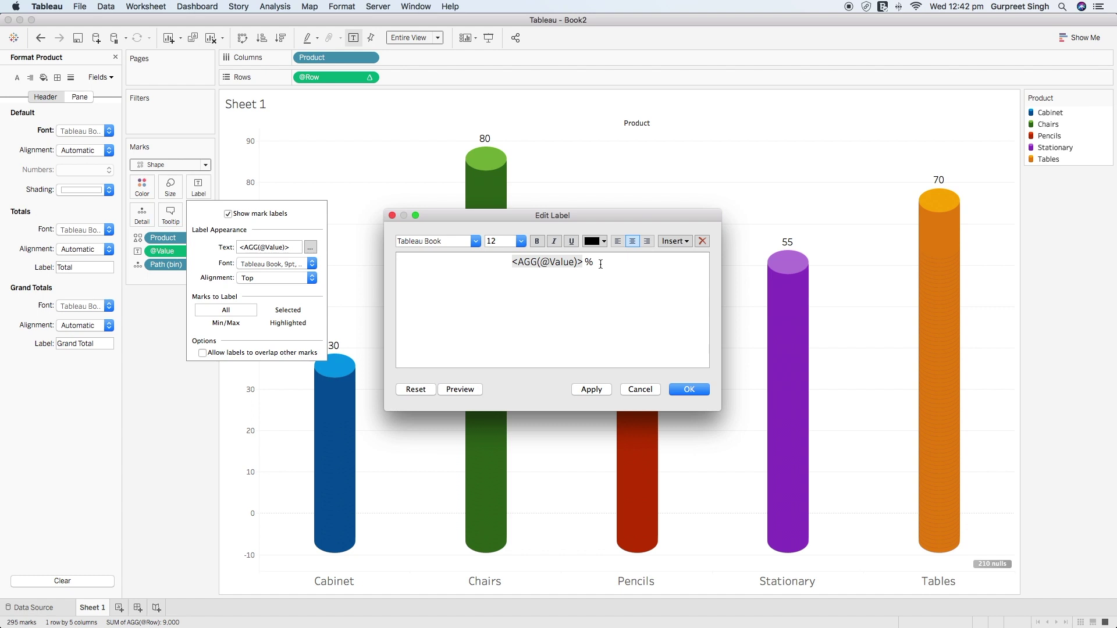
pyautogui.click(688, 389)
pyautogui.click(201, 403)
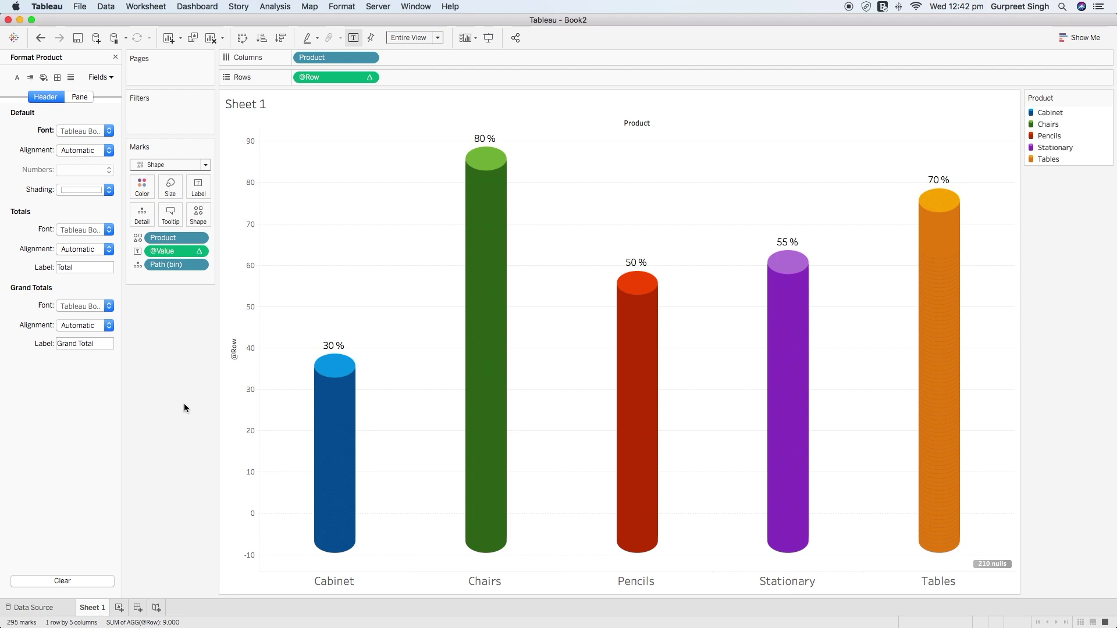
pyautogui.click(115, 57)
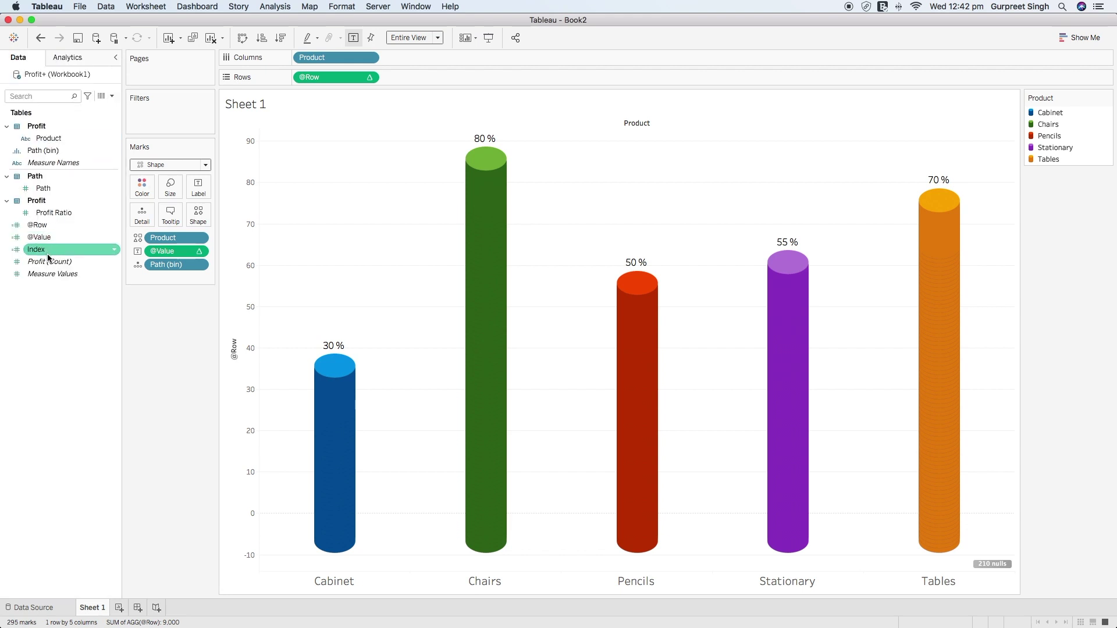
pyautogui.moveTo(48, 250); pyautogui.dragTo(303, 76)
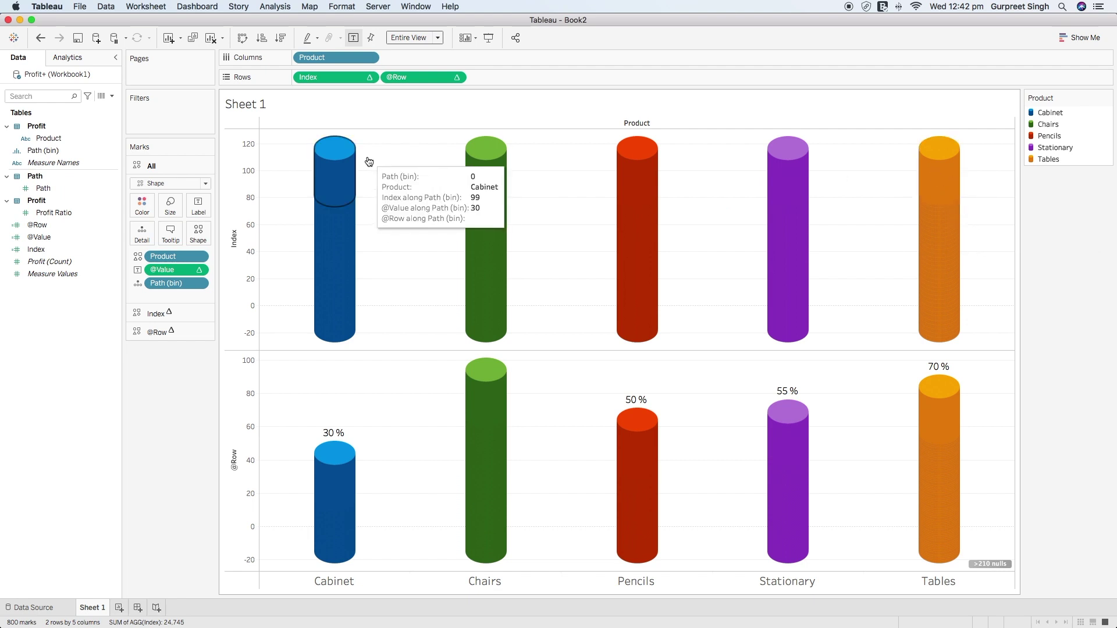
pyautogui.click(177, 314)
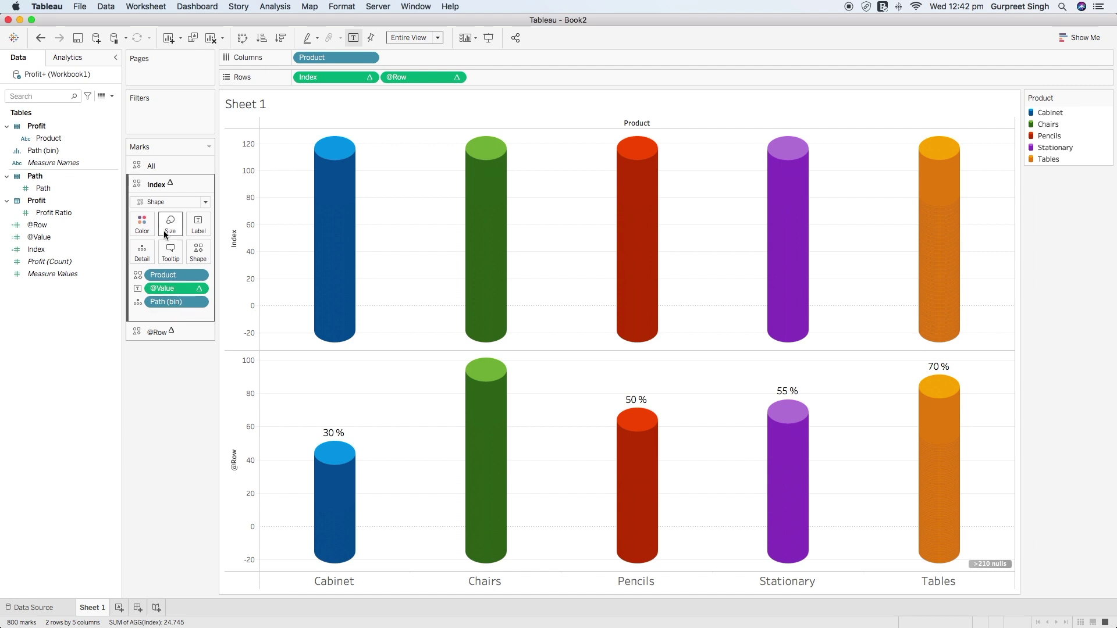
pyautogui.click(198, 252)
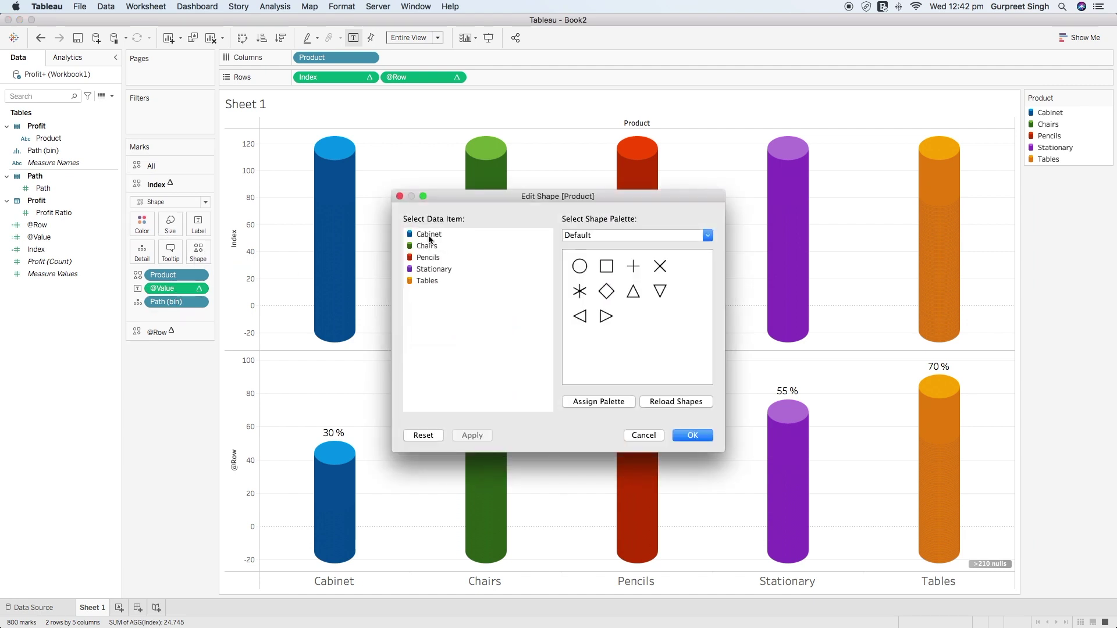
pyautogui.click(581, 238)
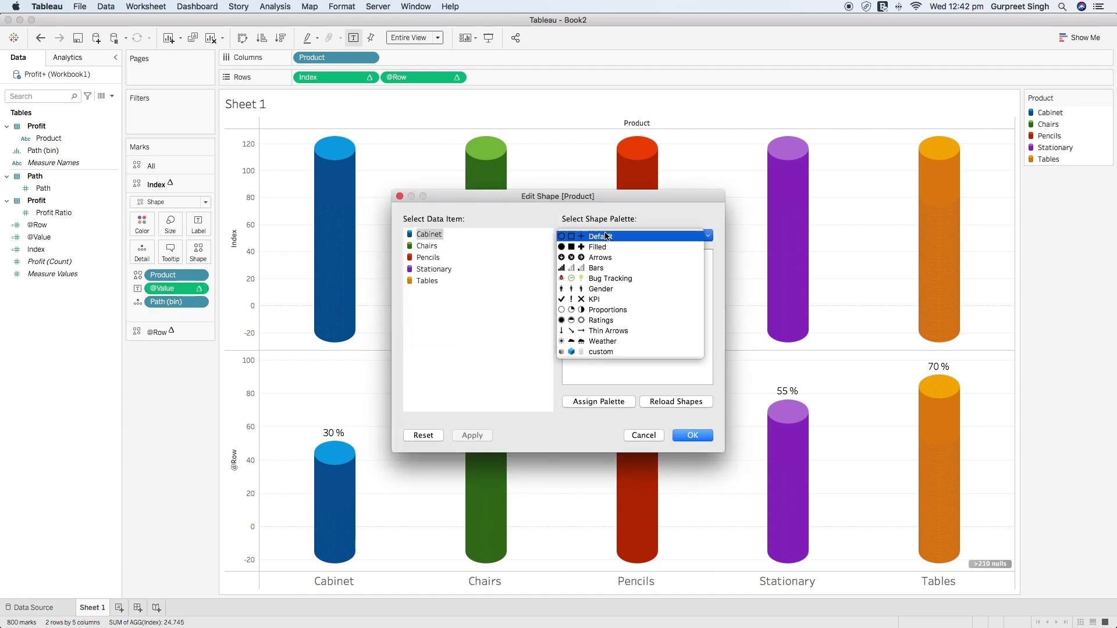
pyautogui.click(604, 352)
pyautogui.click(633, 267)
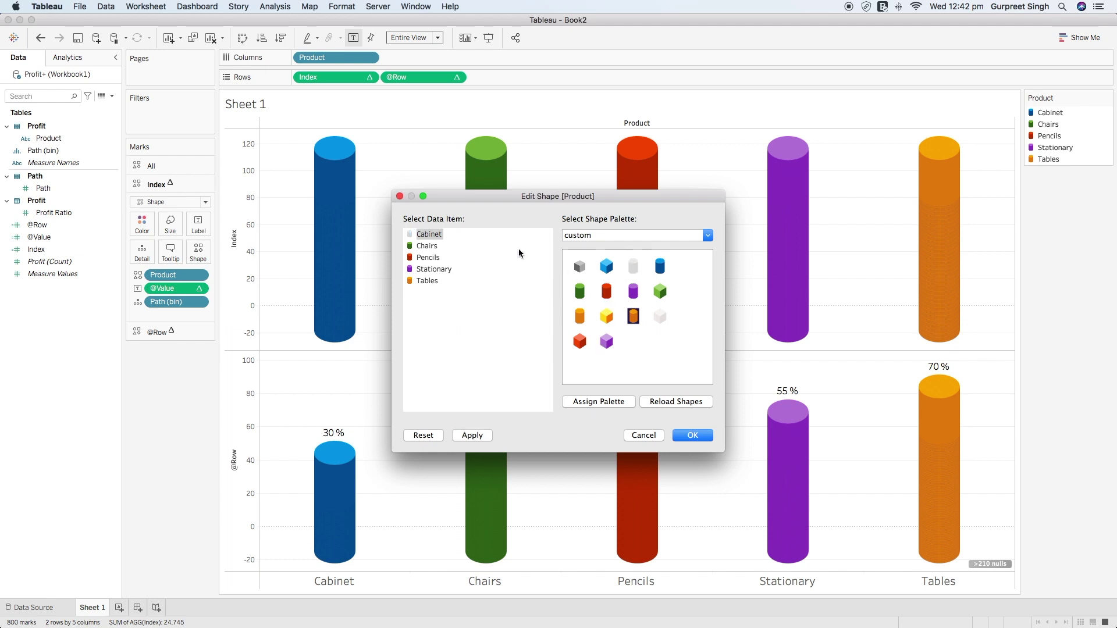
pyautogui.click(436, 247)
pyautogui.click(633, 267)
pyautogui.click(429, 258)
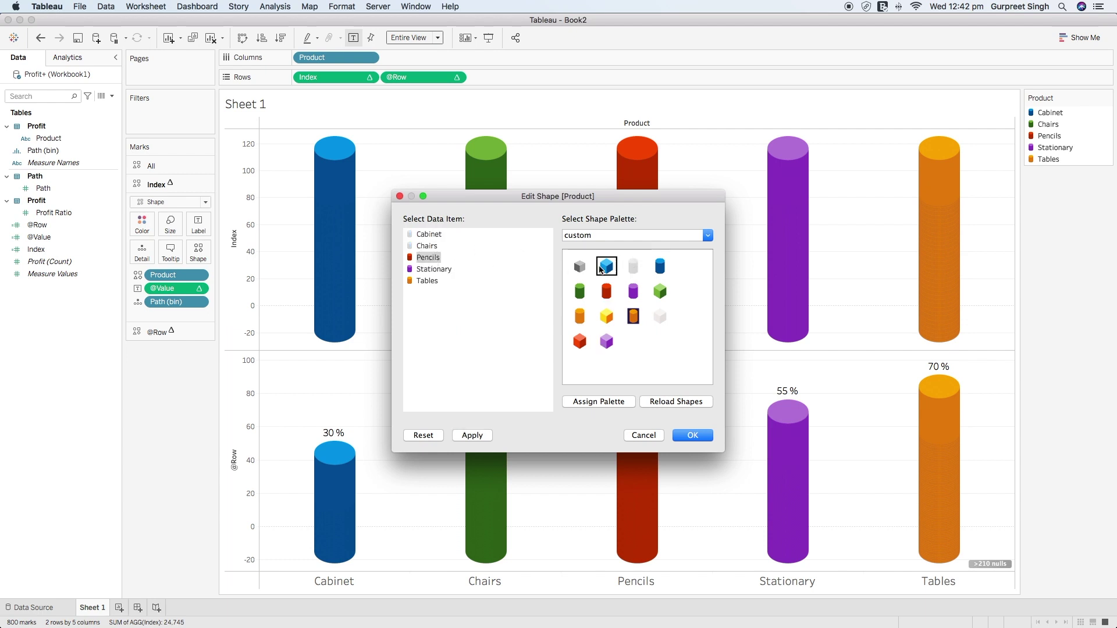
pyautogui.click(644, 436)
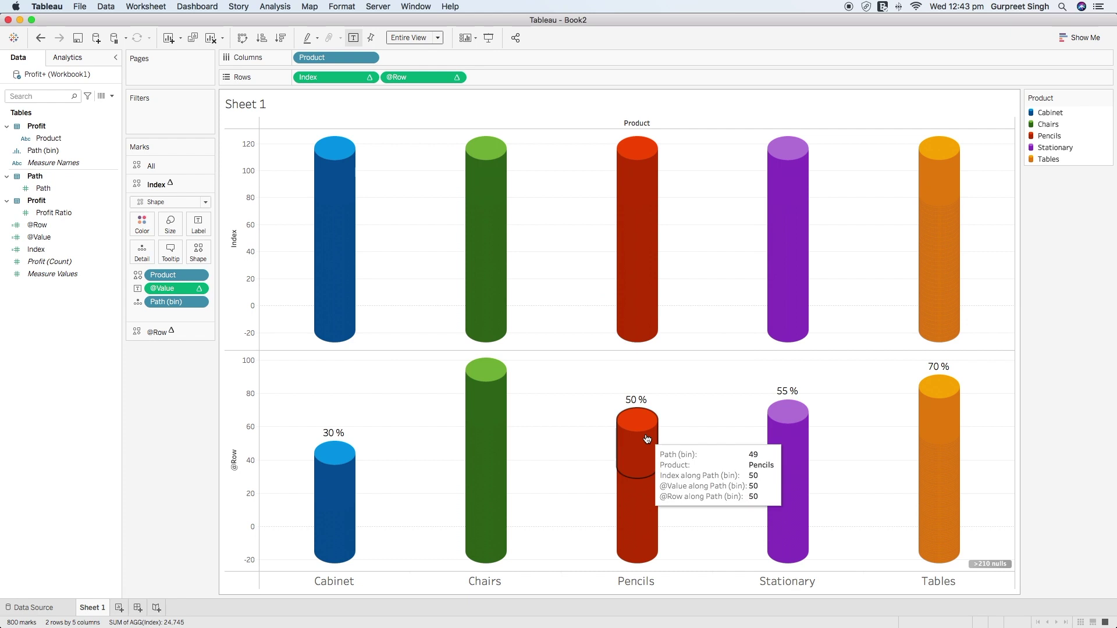
# Remove Product from the Index marks and give them the light grey cylinder shape from the custom palette
pyautogui.click(178, 276)
pyautogui.moveTo(178, 277); pyautogui.dragTo(176, 368)
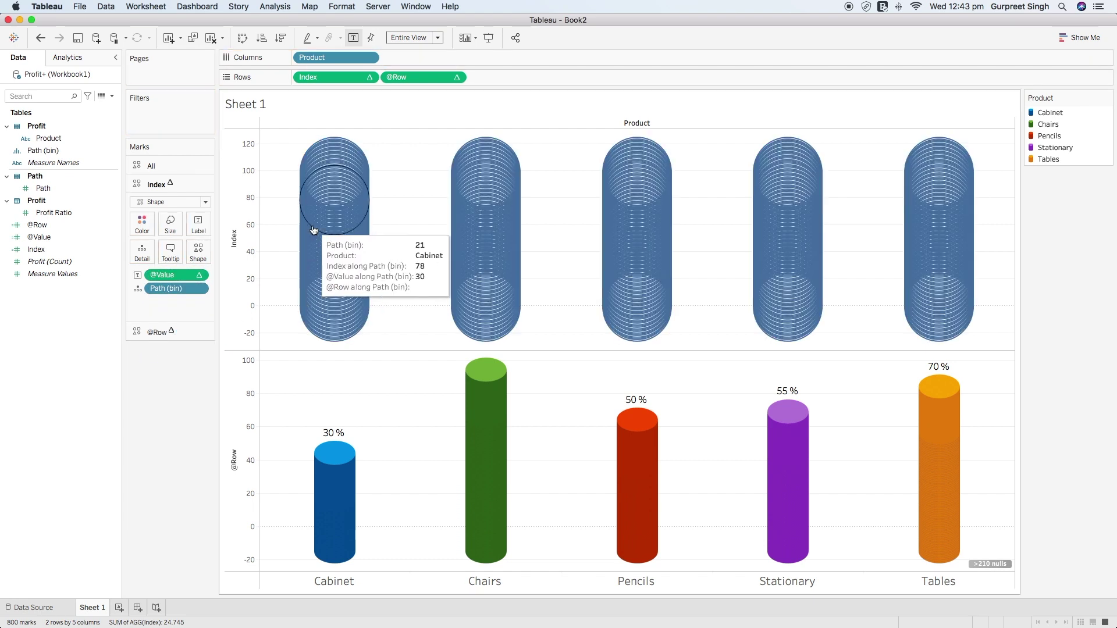
pyautogui.click(202, 257)
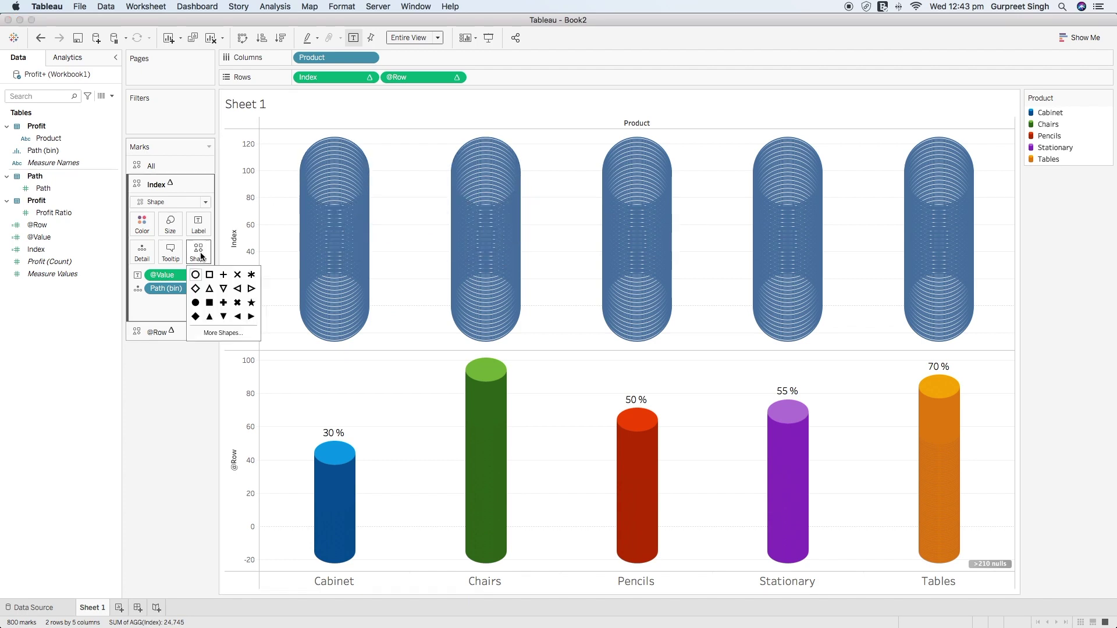
pyautogui.click(207, 333)
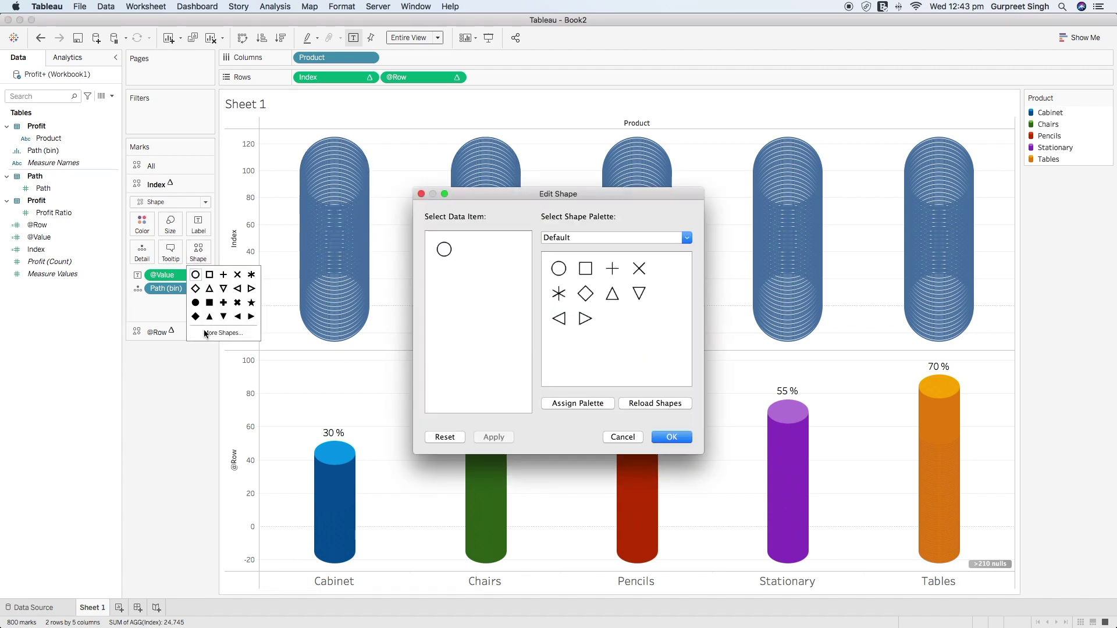
pyautogui.click(444, 250)
pyautogui.click(641, 237)
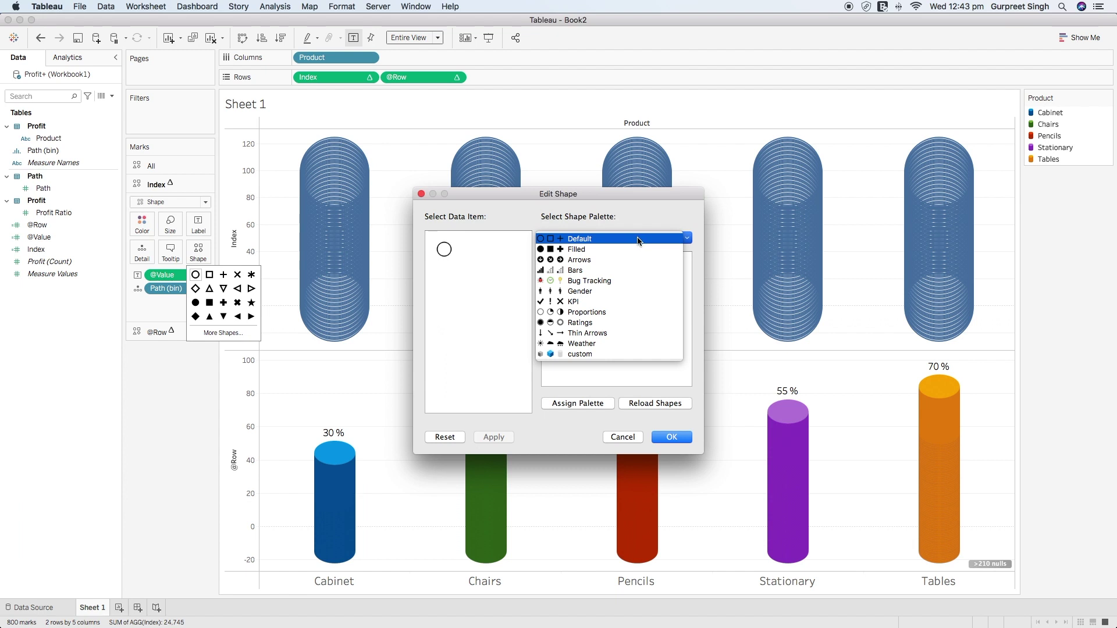
pyautogui.click(582, 354)
pyautogui.click(612, 274)
pyautogui.click(670, 436)
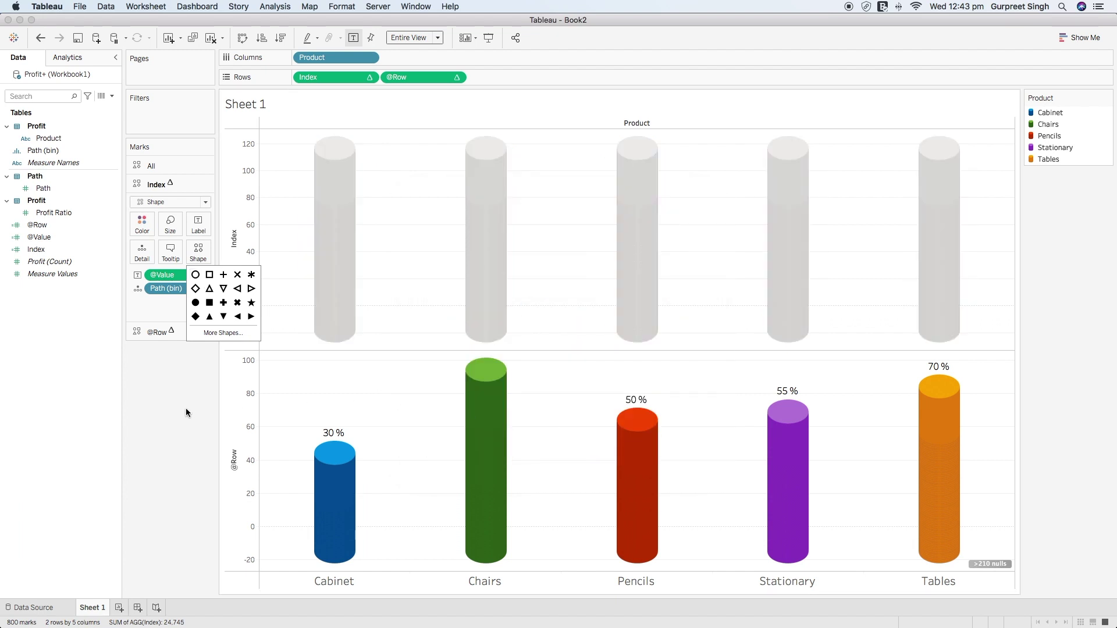
pyautogui.click(291, 319)
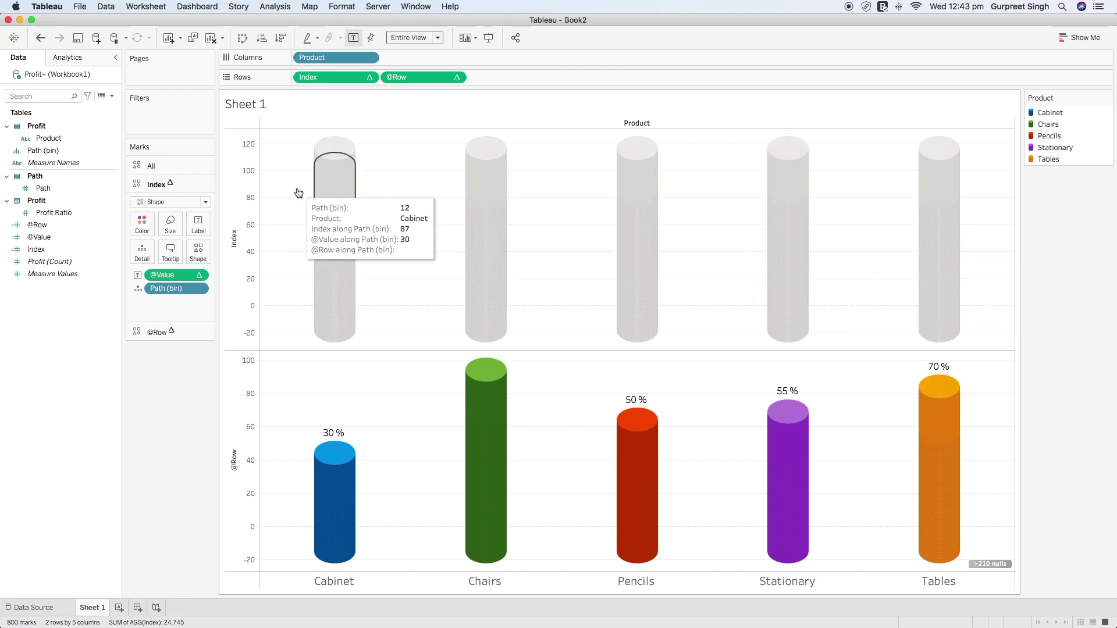
pyautogui.click(456, 78)
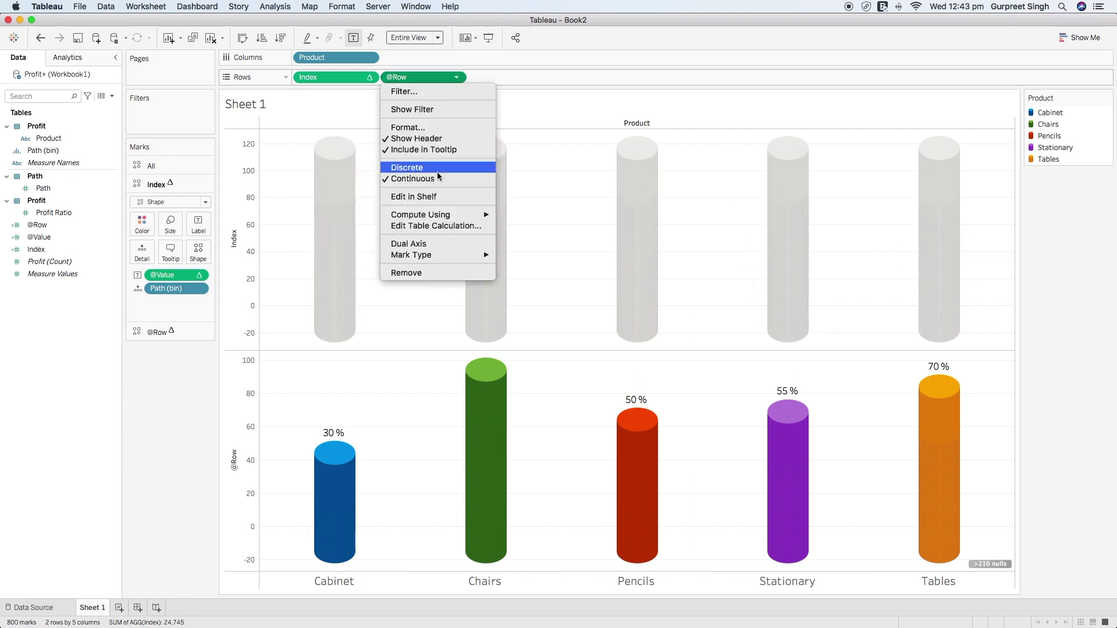
pyautogui.click(438, 245)
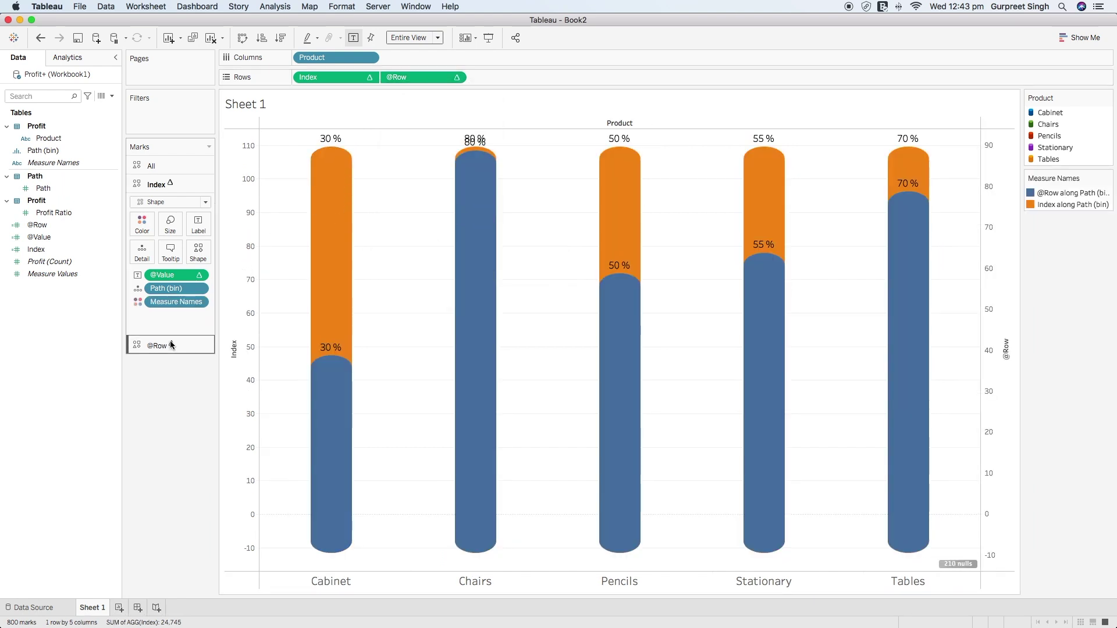
pyautogui.click(170, 167)
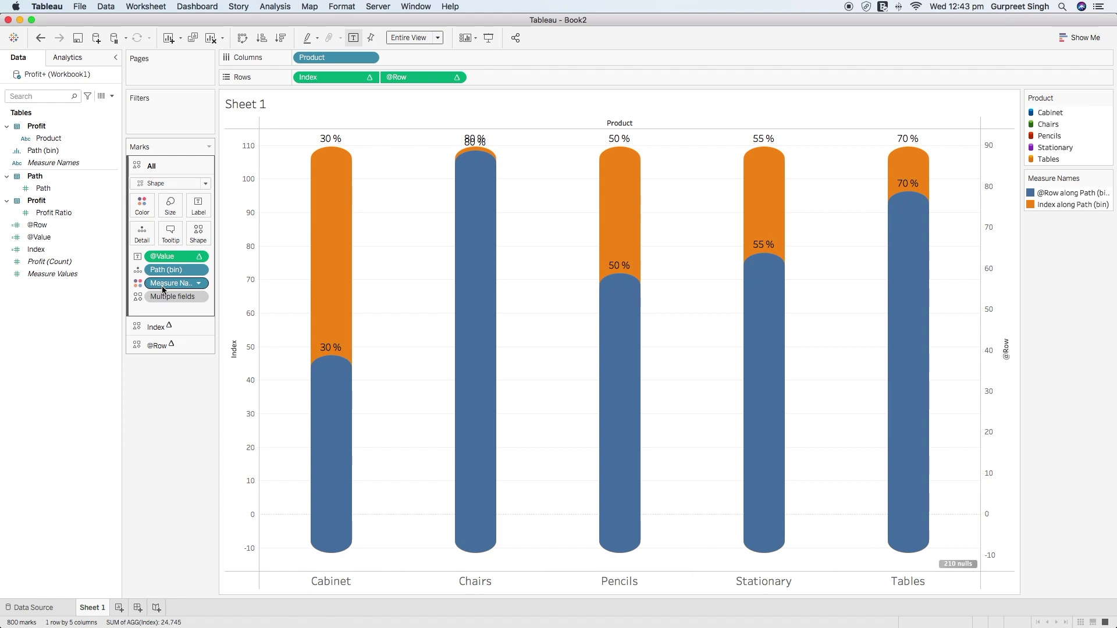
pyautogui.moveTo(172, 285); pyautogui.dragTo(170, 394)
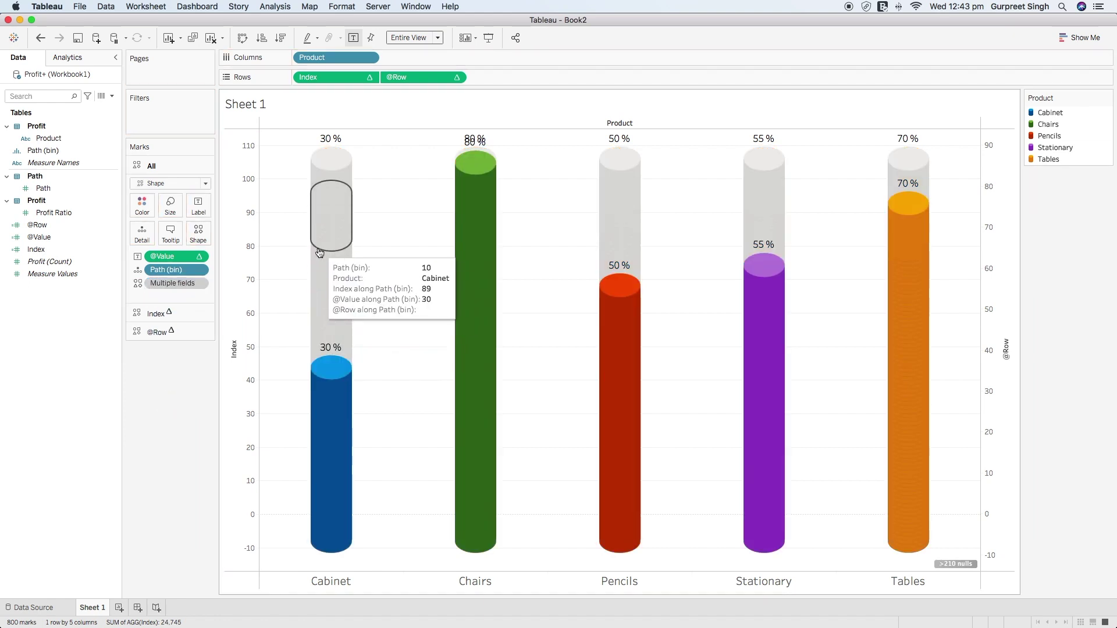
pyautogui.rightClick(244, 188)
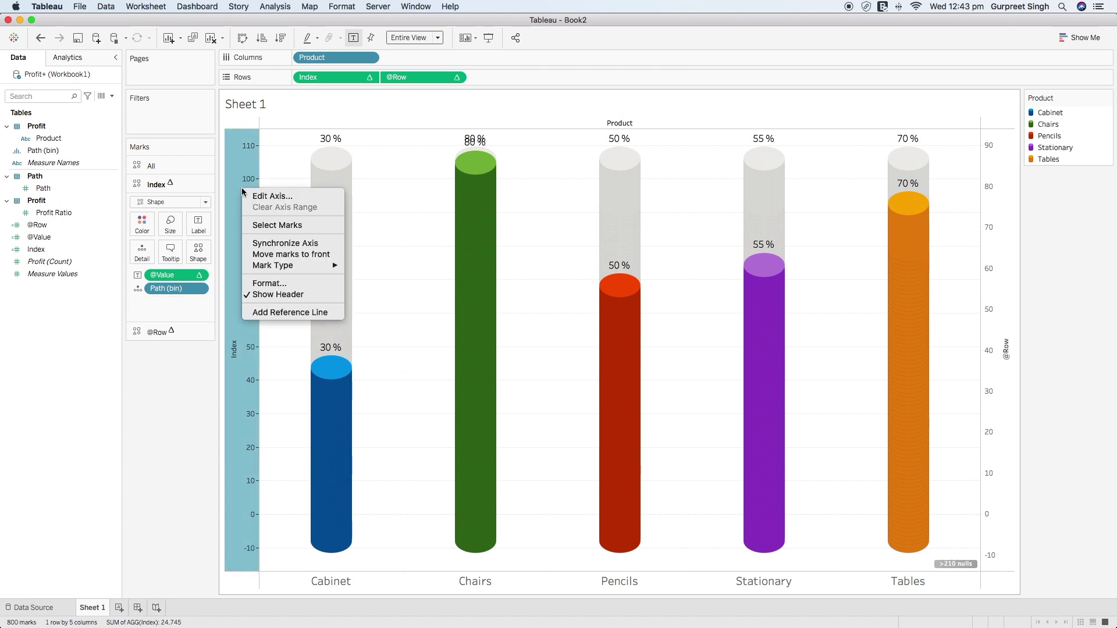
pyautogui.click(265, 244)
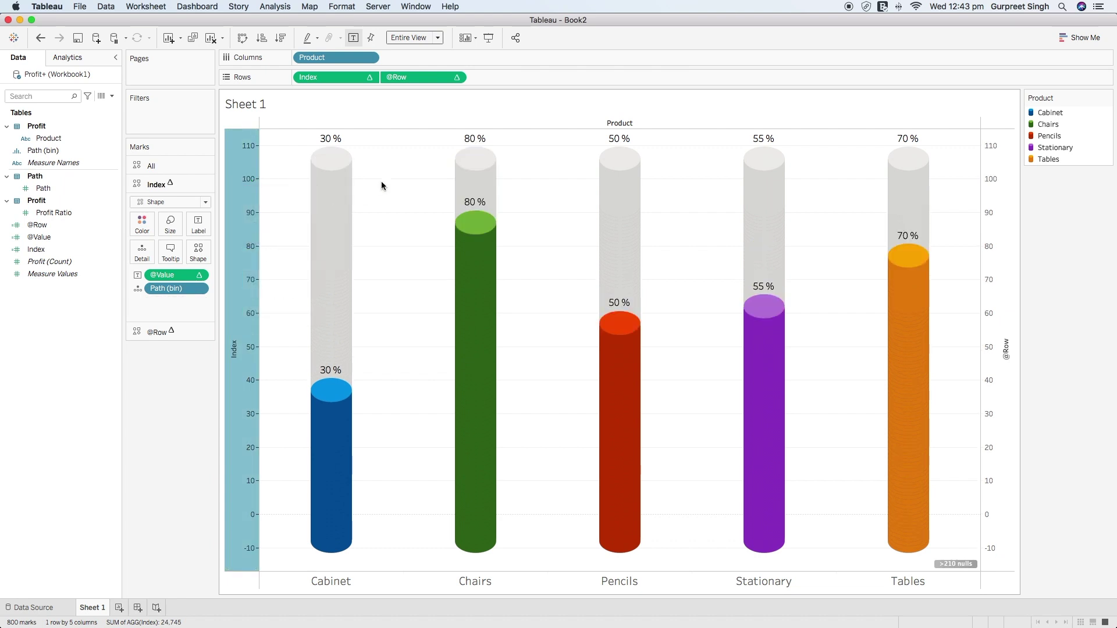
pyautogui.rightClick(236, 299)
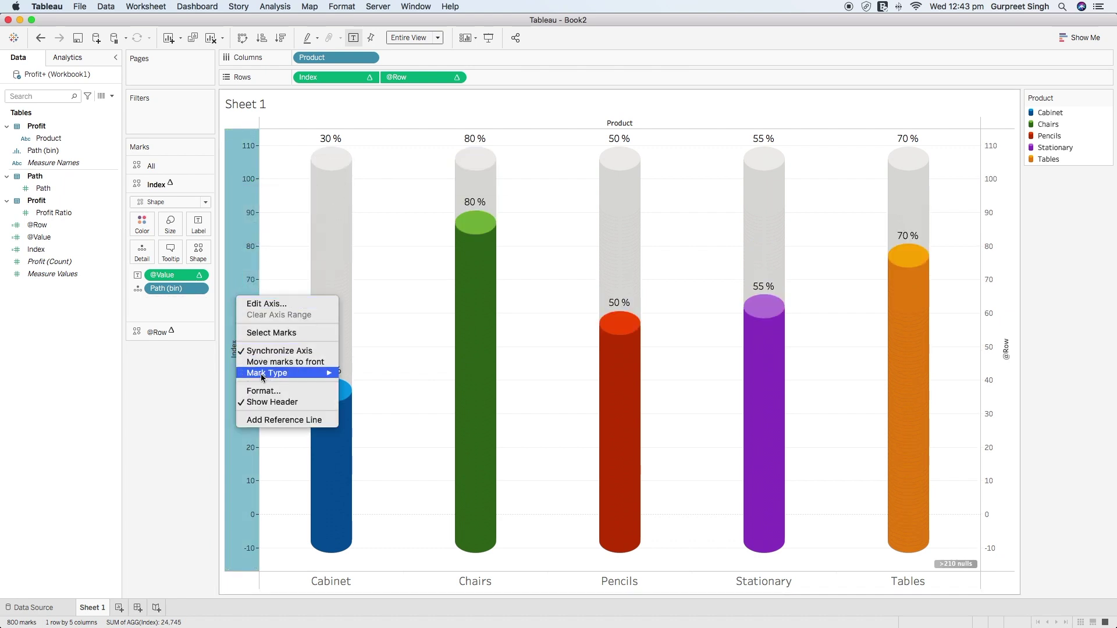
pyautogui.click(259, 399)
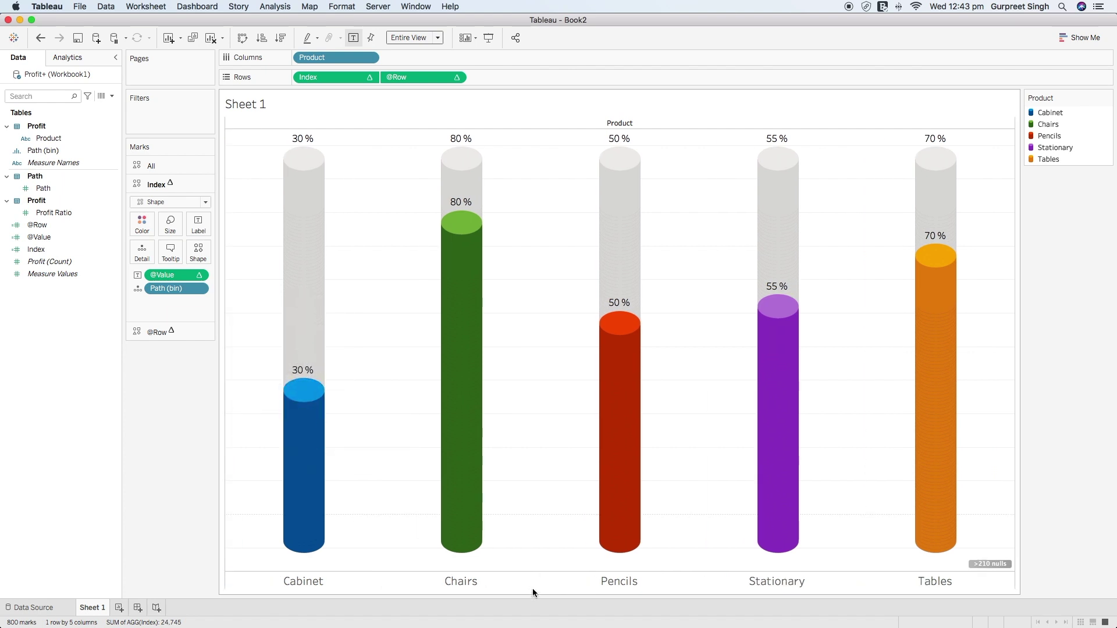
pyautogui.moveTo(464, 154)
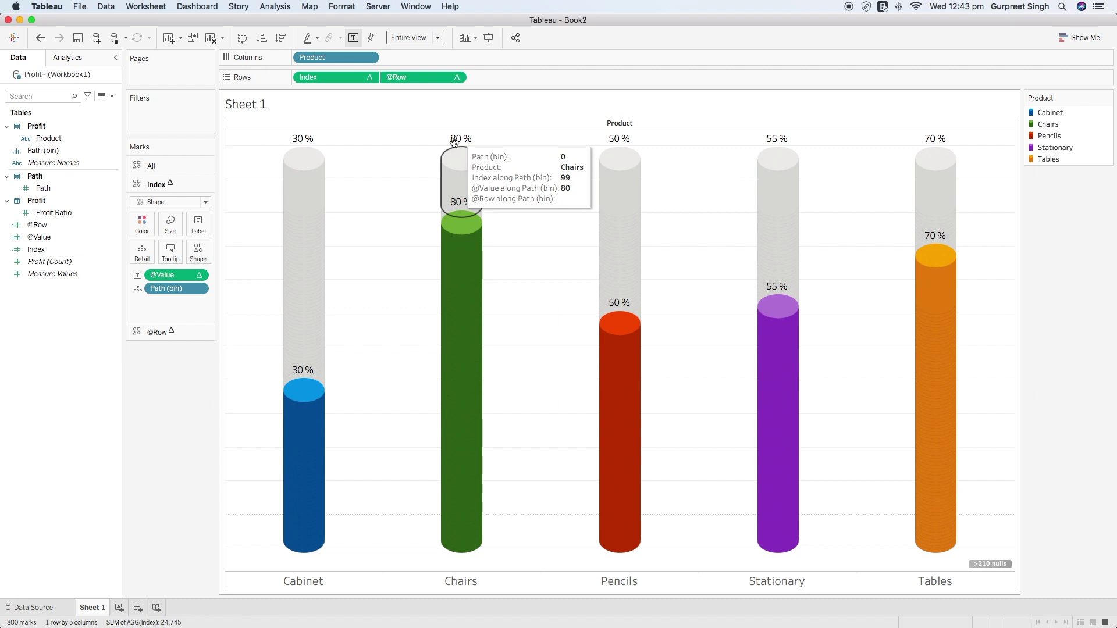
pyautogui.click(203, 231)
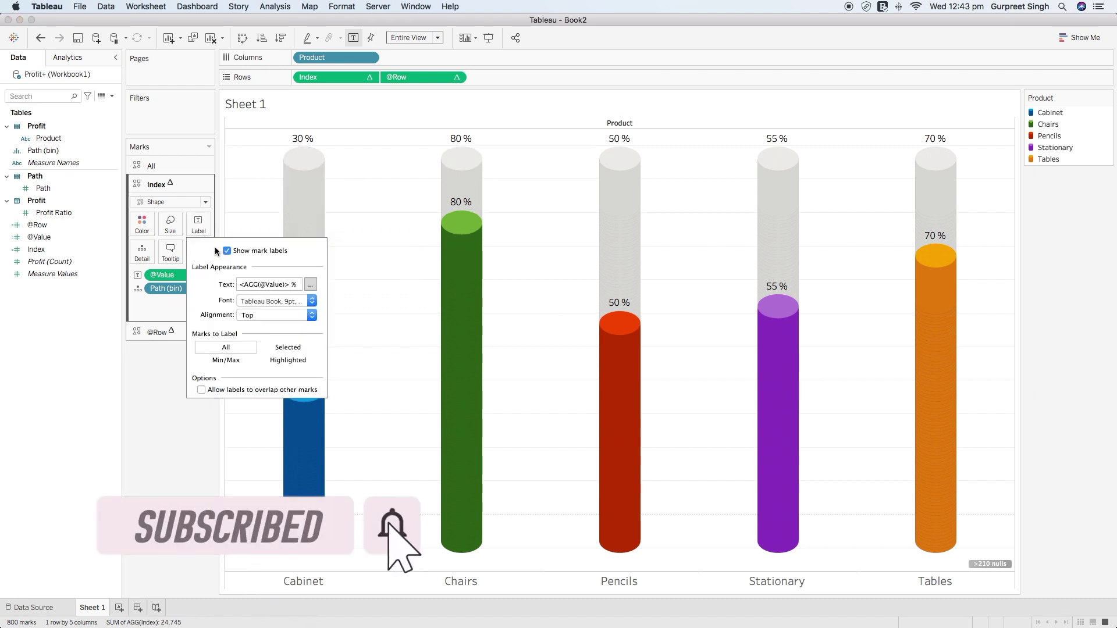
pyautogui.click(310, 284)
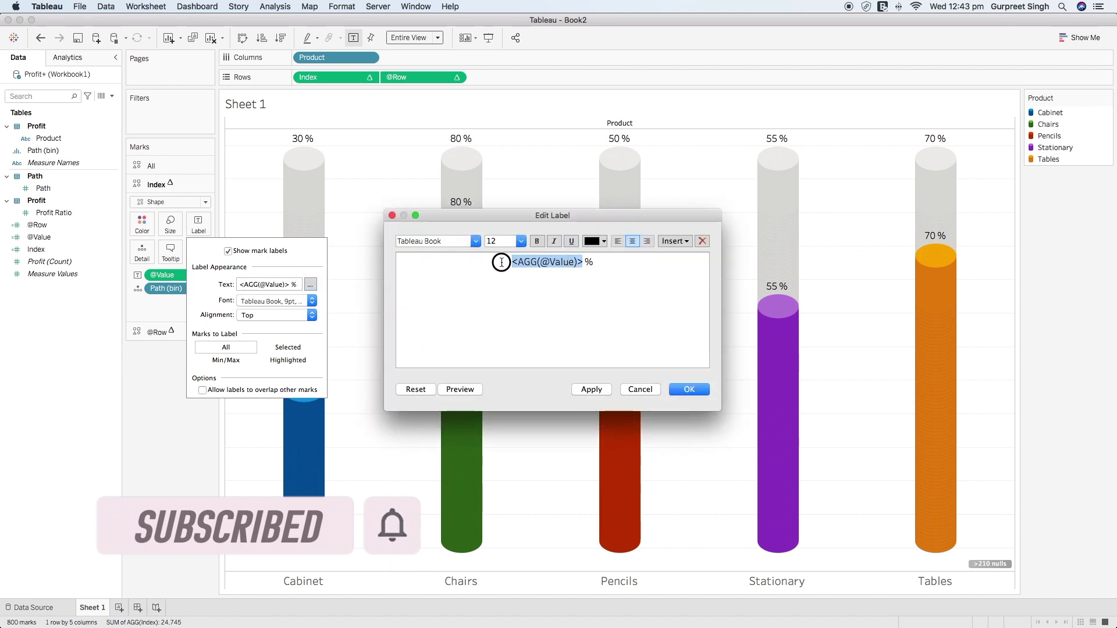
pyautogui.click(583, 262)
pyautogui.moveTo(512, 262); pyautogui.dragTo(581, 263)
pyautogui.click(583, 263)
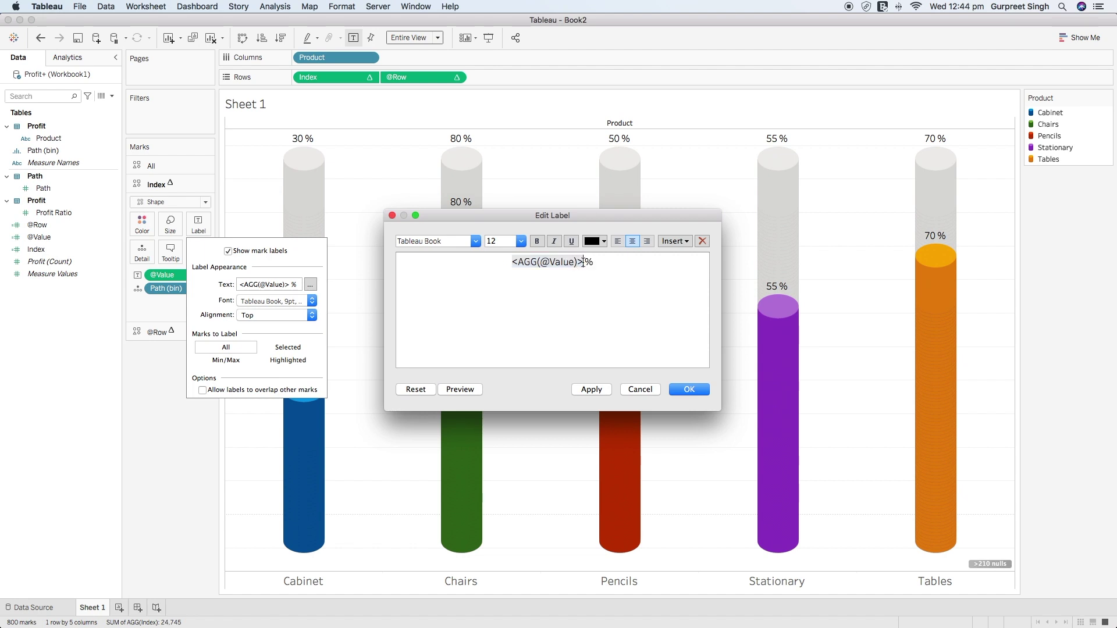
pyautogui.press('BackSpace')
pyautogui.press('BackSpace')
pyautogui.press('BackSpace')
pyautogui.press('BackSpace')
pyautogui.press('BackSpace')
pyautogui.press('BackSpace')
pyautogui.press('BackSpace')
pyautogui.press('BackSpace')
pyautogui.press('BackSpace')
pyautogui.press('BackSpace')
pyautogui.press('BackSpace')
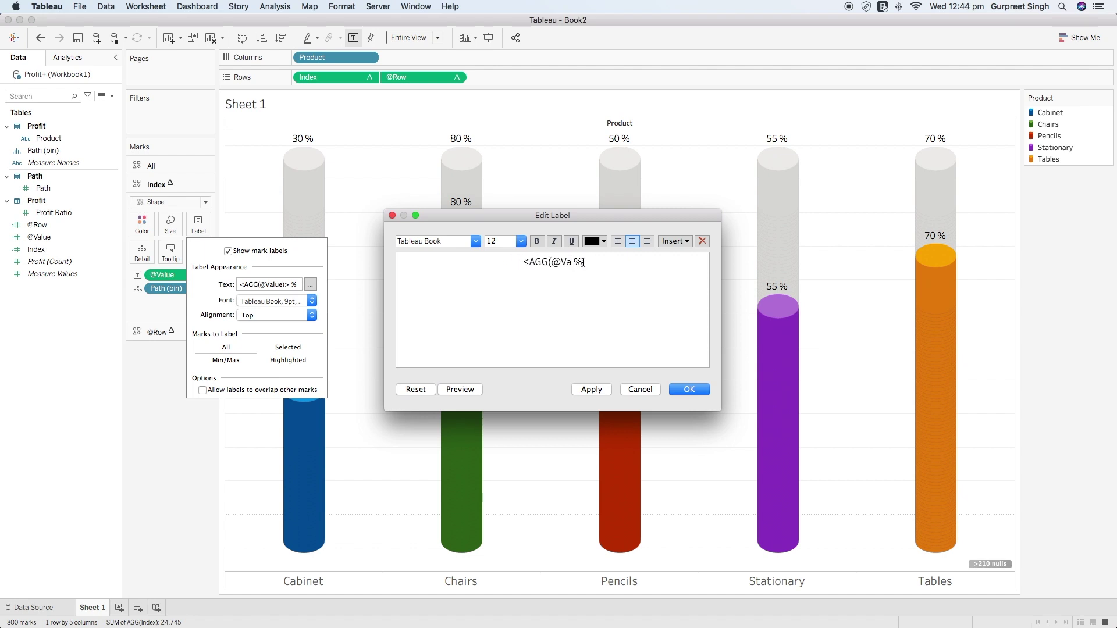
pyautogui.press('BackSpace')
pyautogui.press('BackSpace')
pyautogui.write('100')
# Colour the whole 100 % label text light grey and apply the label edit
pyautogui.tripleClick(583, 262)
pyautogui.click(602, 241)
pyautogui.click(603, 278)
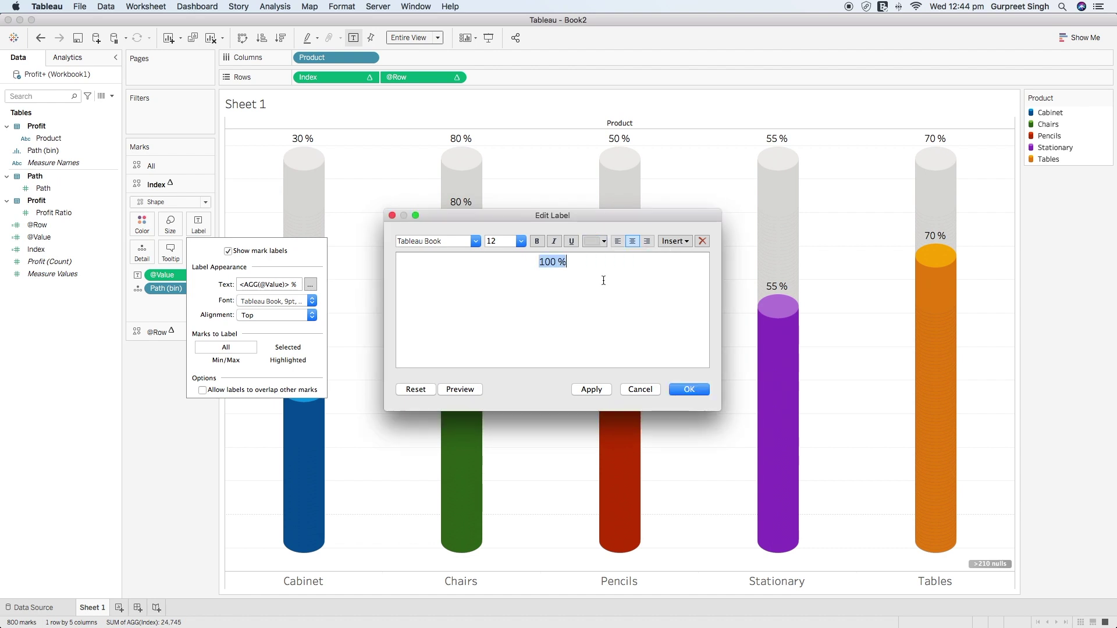
pyautogui.click(696, 389)
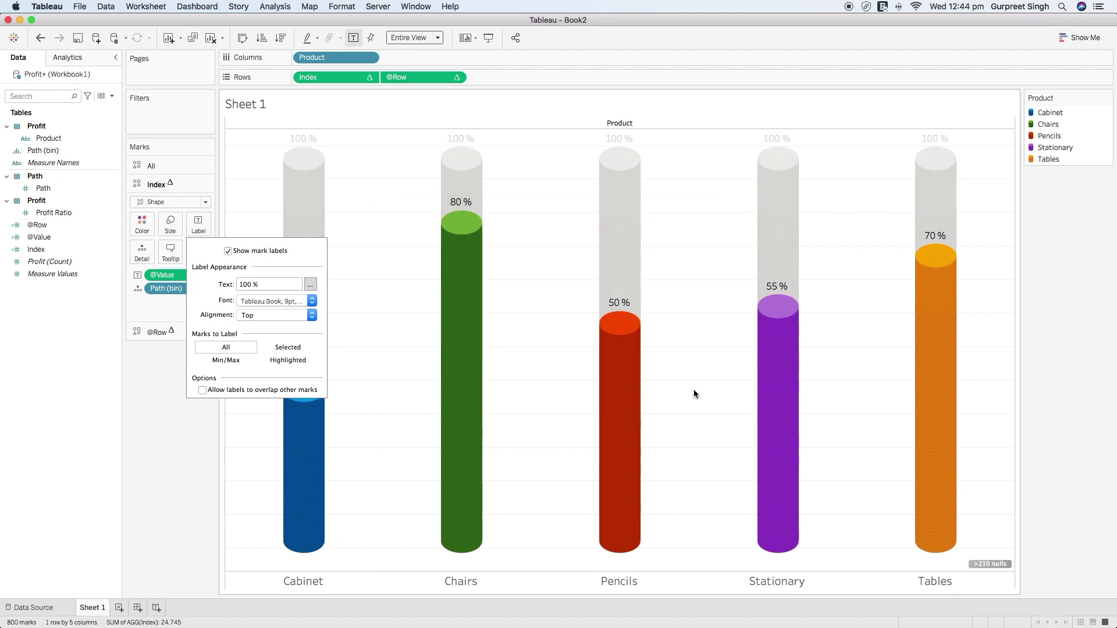
# Format the sheet borders with the column divider pane and row divider pane set to None
pyautogui.rightClick(519, 195)
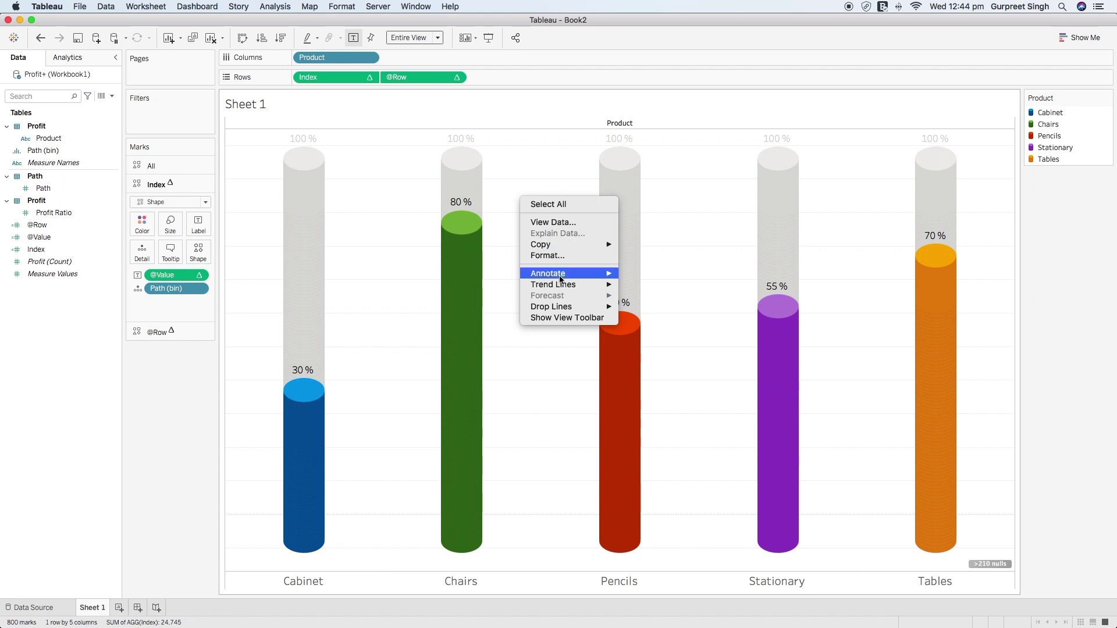
pyautogui.click(536, 252)
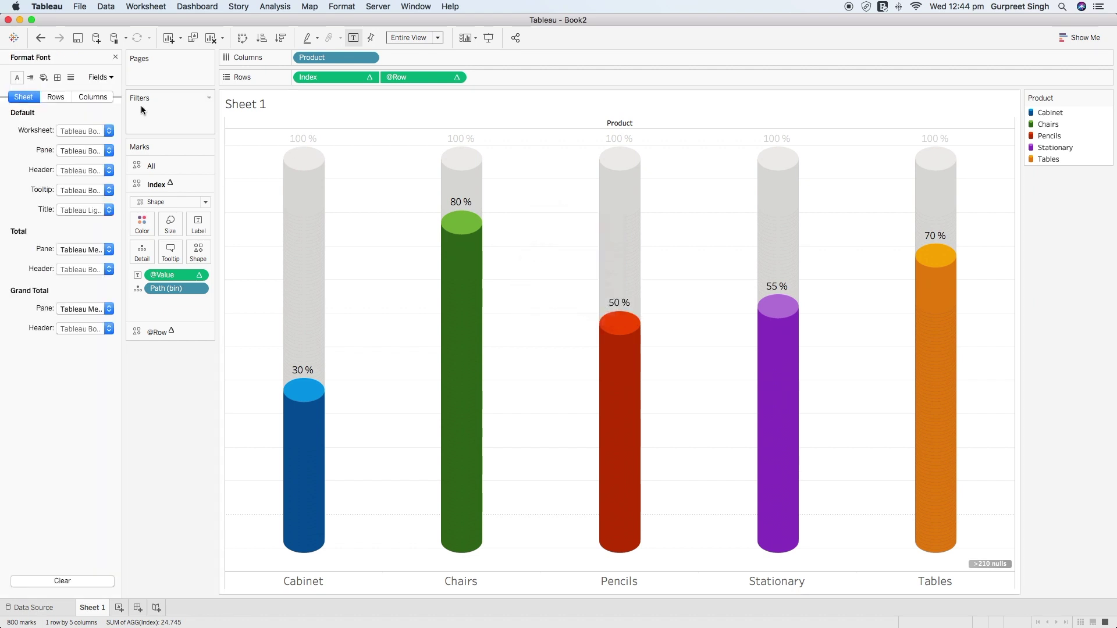
pyautogui.click(58, 78)
pyautogui.click(77, 410)
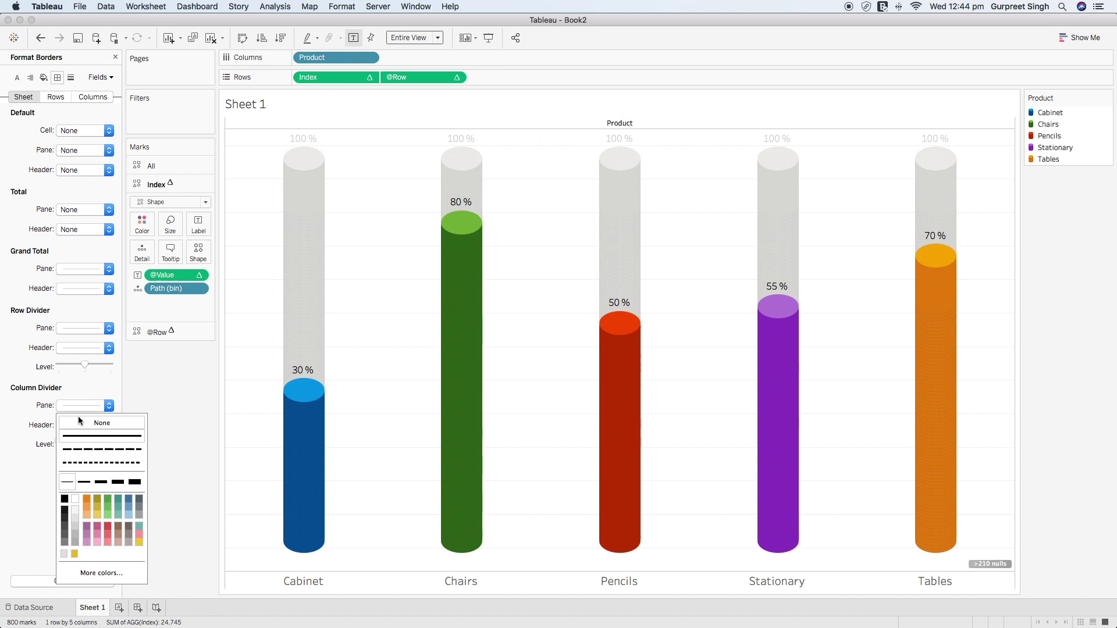
pyautogui.click(76, 330)
pyautogui.click(82, 347)
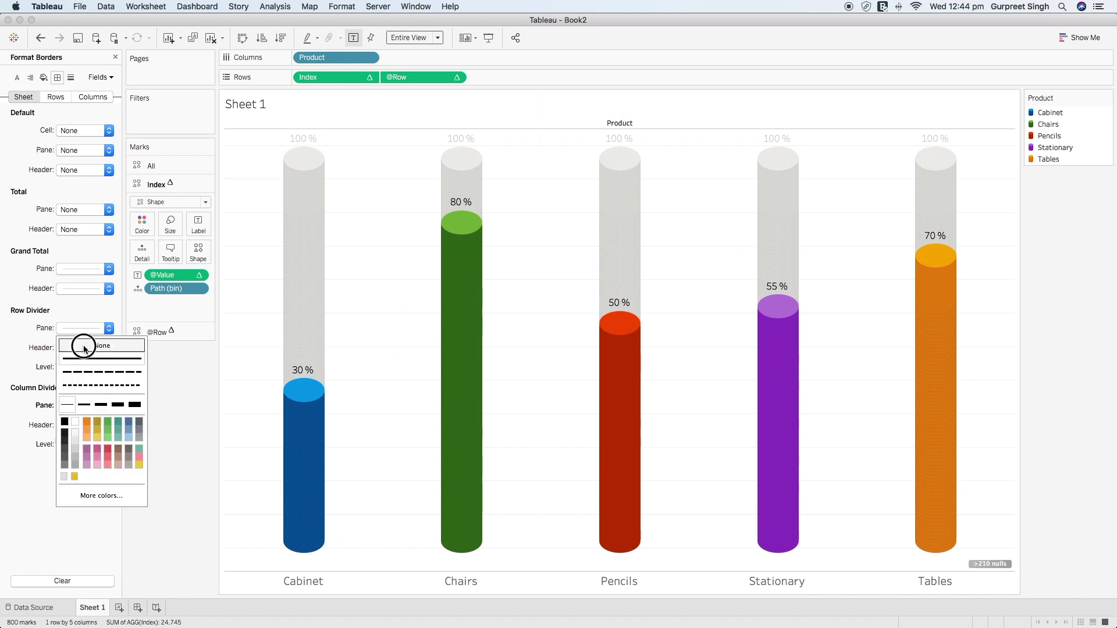
pyautogui.click(176, 386)
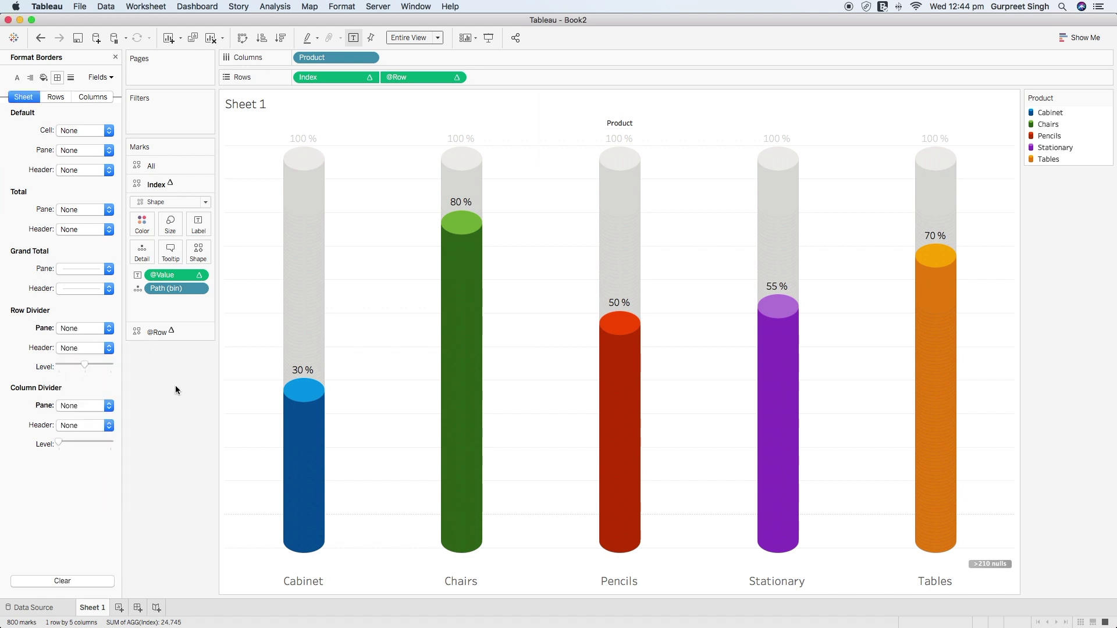
# Set the row grid lines and the sheet's zero lines to None
pyautogui.click(71, 77)
pyautogui.click(77, 129)
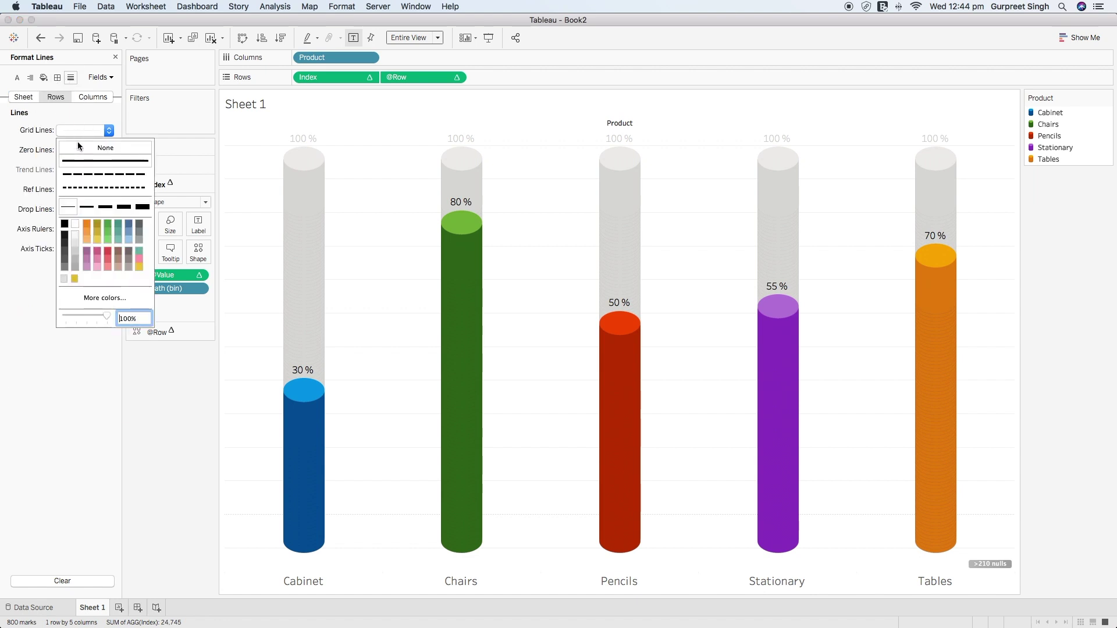
pyautogui.click(80, 148)
pyautogui.click(24, 96)
pyautogui.click(90, 149)
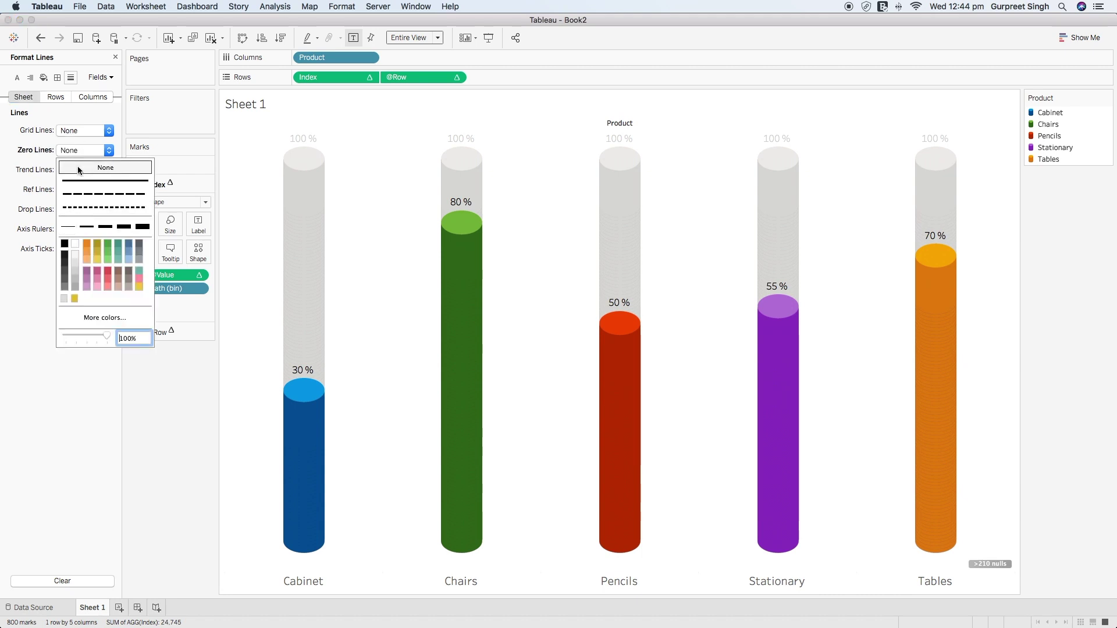
pyautogui.click(179, 379)
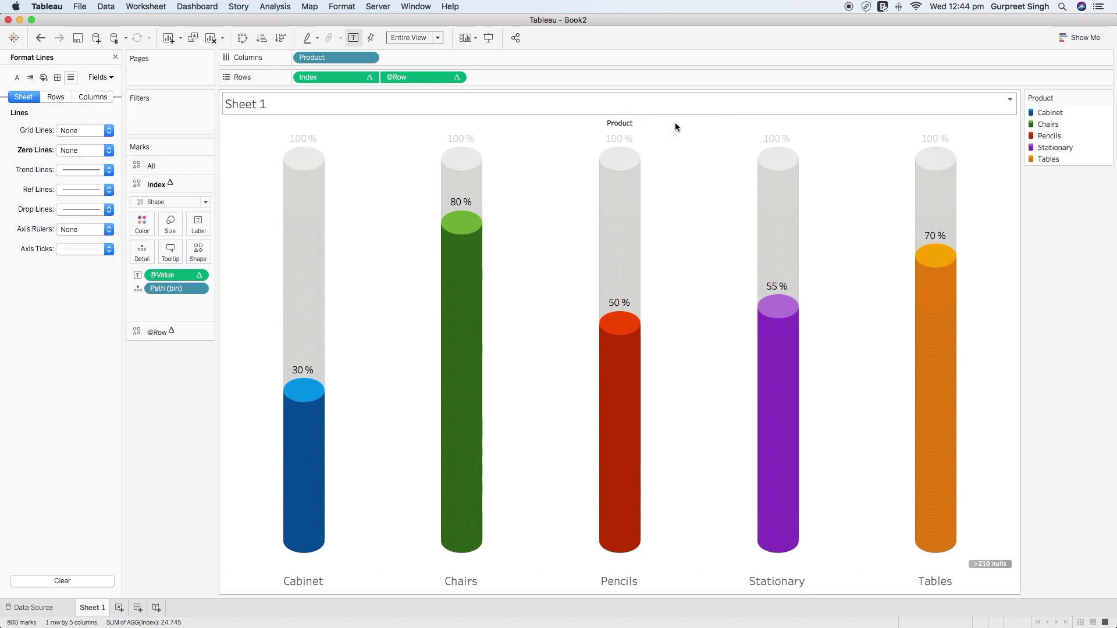
# Hide the Product field label above the columns and the Sheet 1 title
pyautogui.rightClick(618, 123)
pyautogui.click(638, 170)
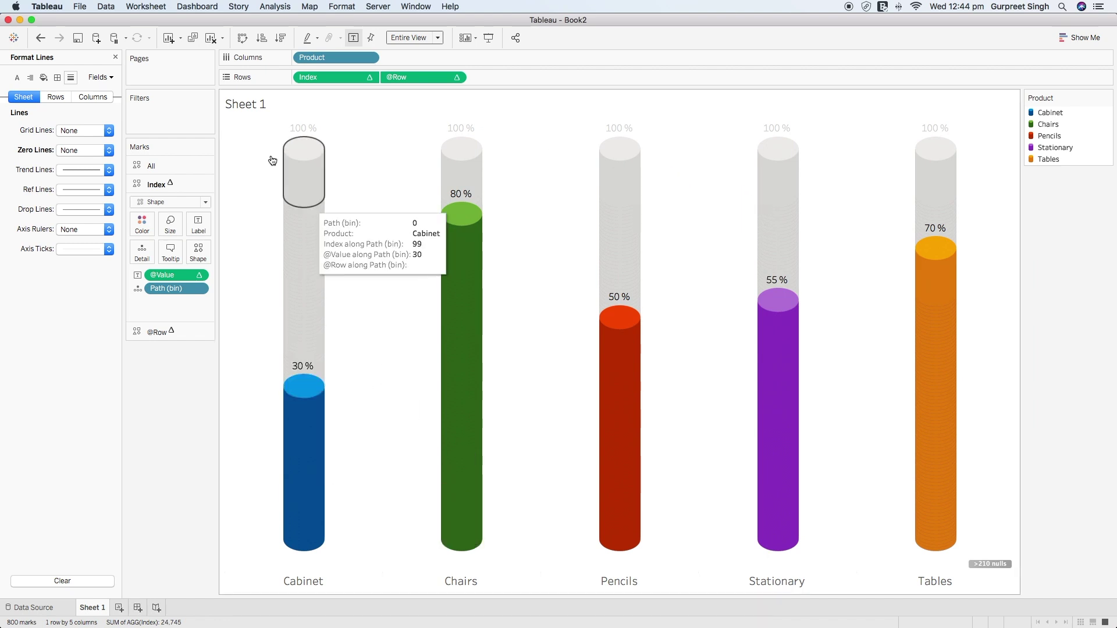
pyautogui.rightClick(254, 106)
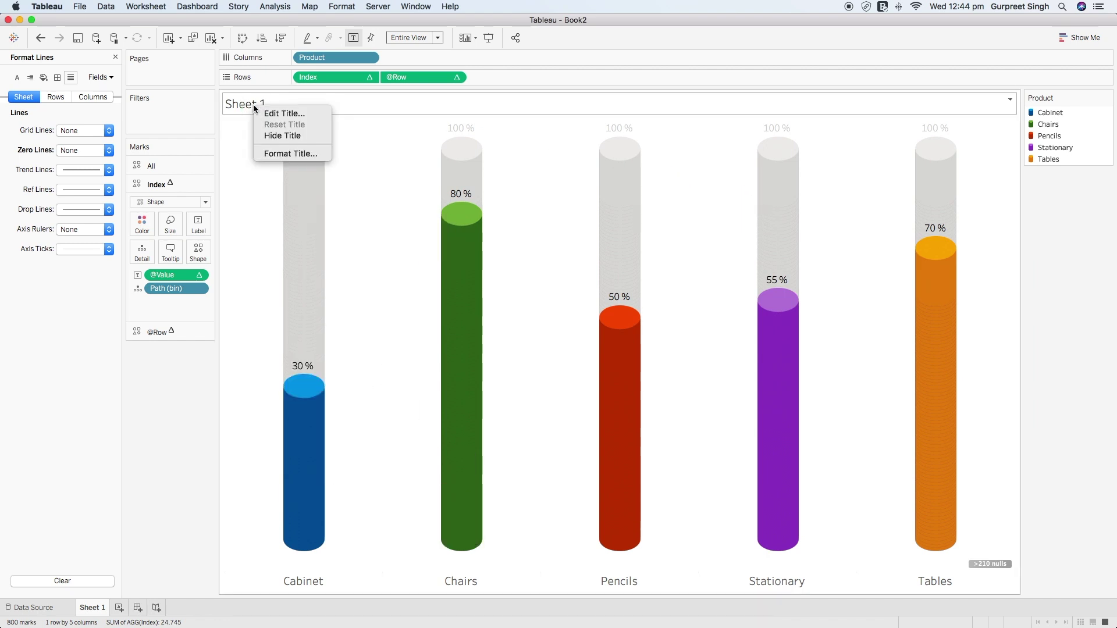
pyautogui.click(271, 134)
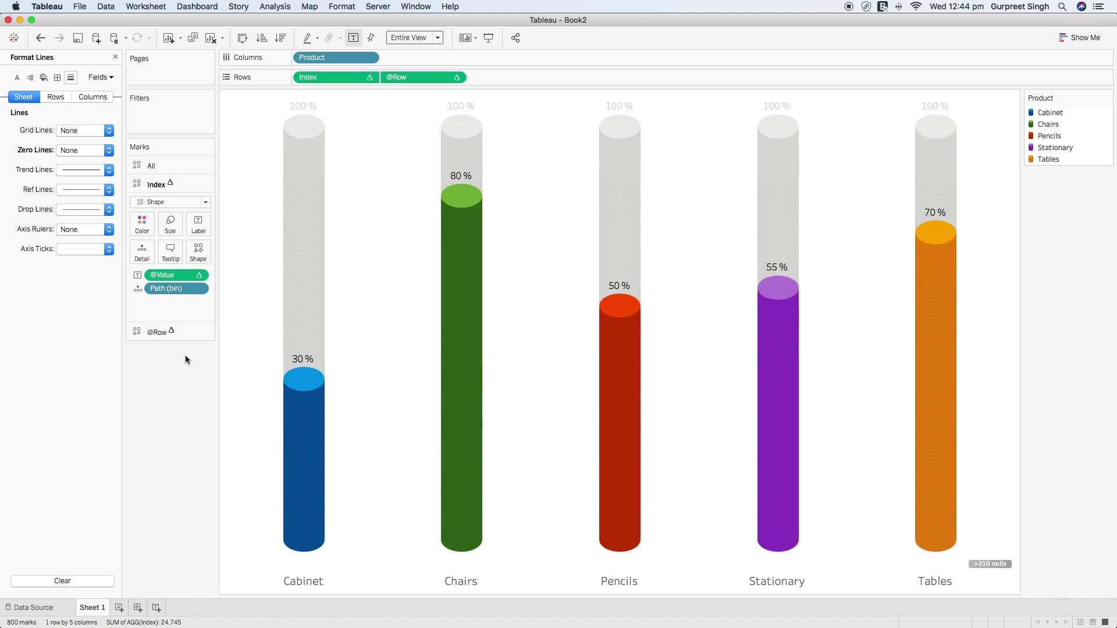